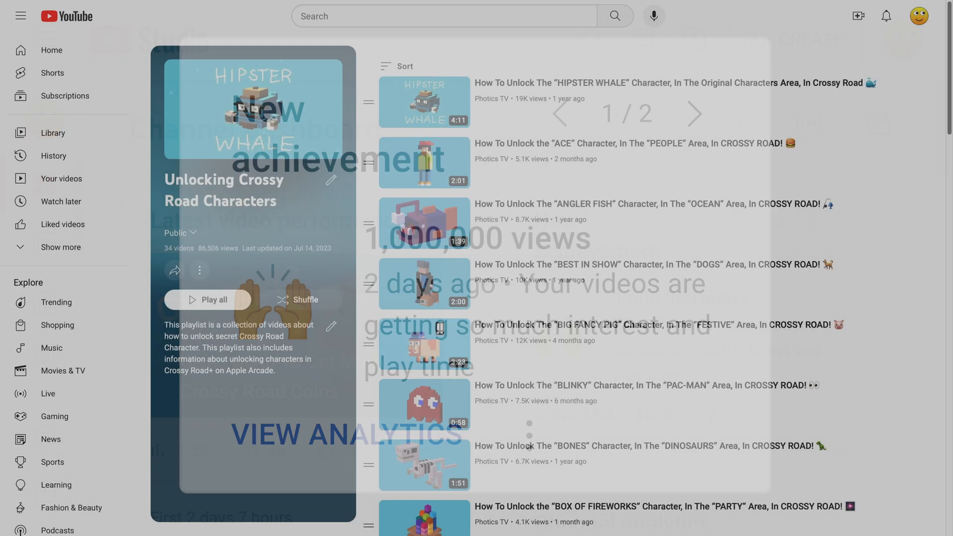
{"action": "scroll", "coordinate": [616, 283], "scroll_direction": "down", "scroll_amount": 5}
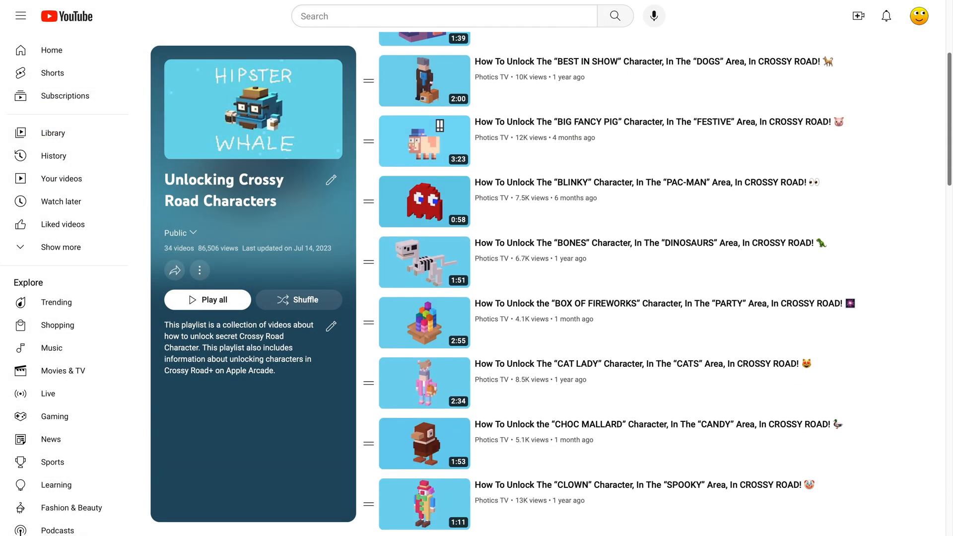
{"action": "scroll", "coordinate": [615, 283], "scroll_direction": "down", "scroll_amount": 5}
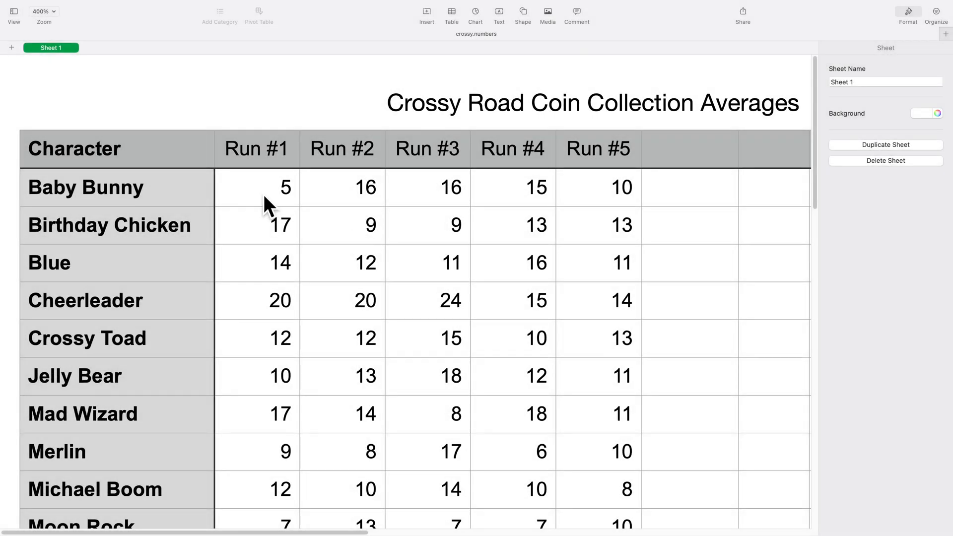
- Select individual cells one by one in the Baby Bunny, Birthday Chicken, Blue and Cheerleader rows to examine the table's cells
{"action": "left_click", "coordinate": [263, 195]}
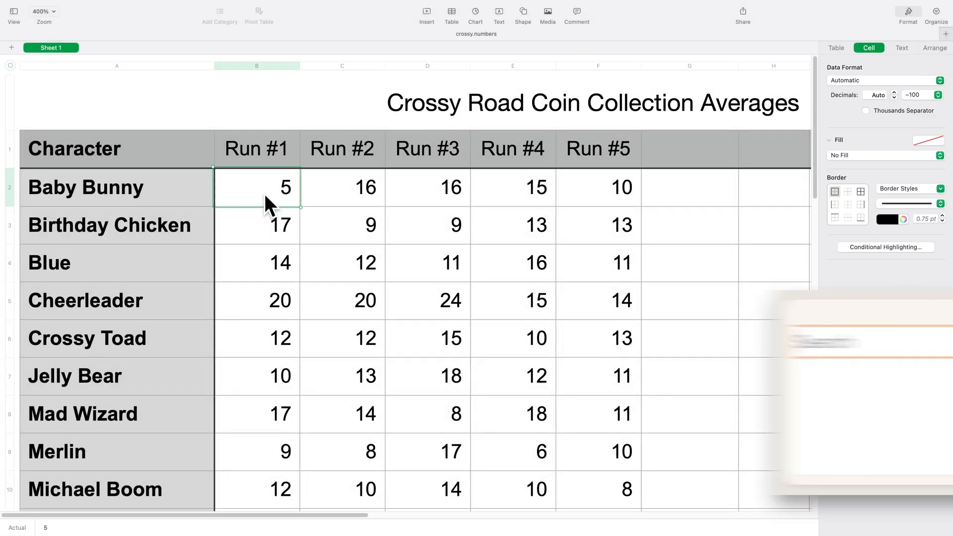
{"action": "left_click", "coordinate": [348, 195]}
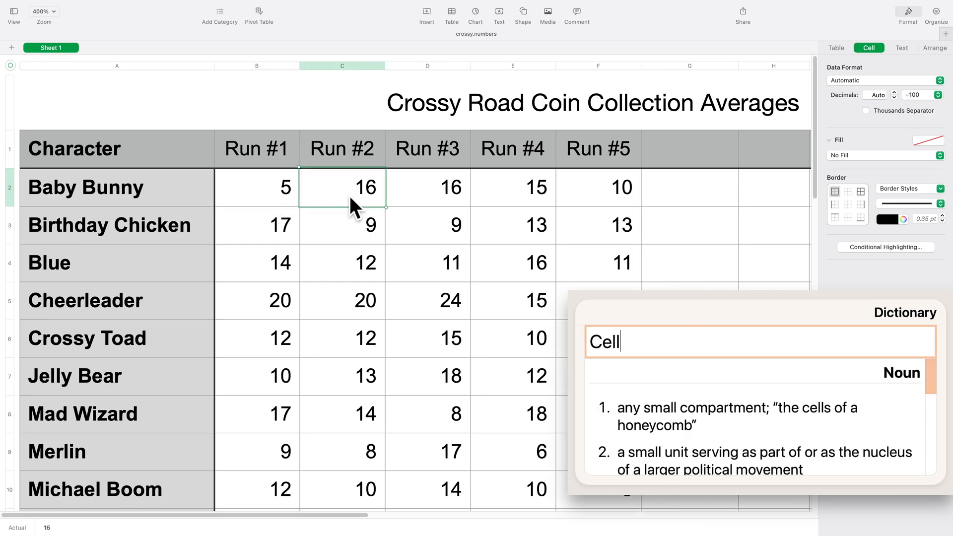
{"action": "left_click", "coordinate": [425, 195]}
{"action": "left_click", "coordinate": [511, 197]}
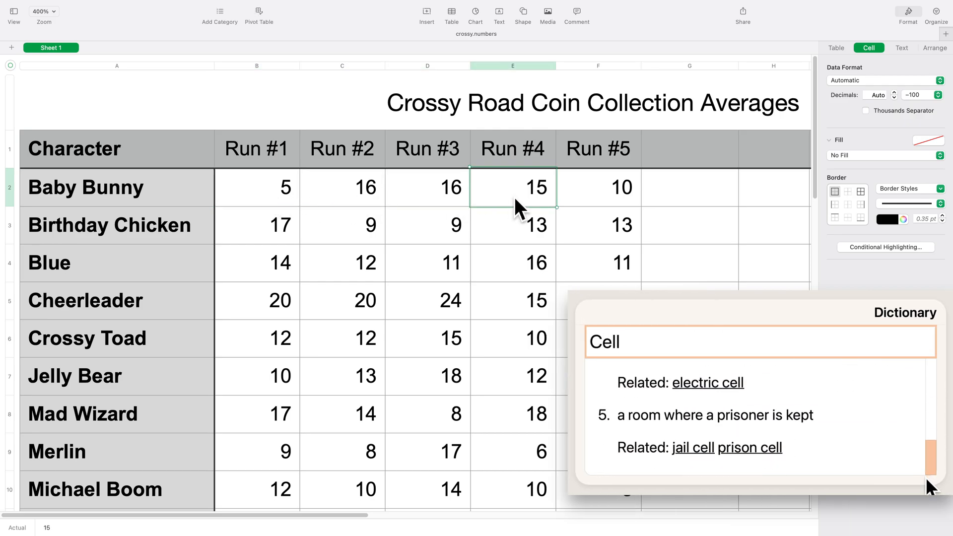
{"action": "left_click", "coordinate": [609, 196]}
{"action": "left_click", "coordinate": [606, 222]}
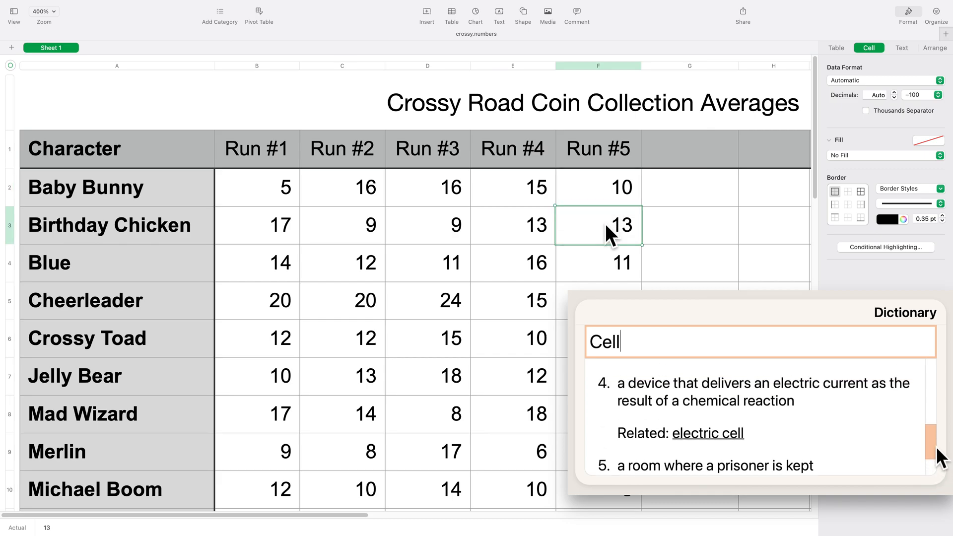
{"action": "left_click", "coordinate": [511, 231]}
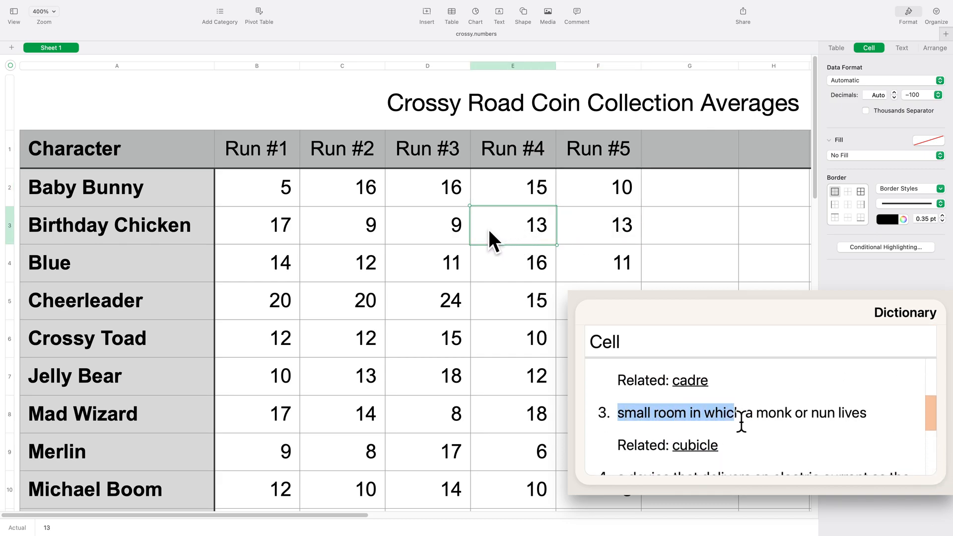
{"action": "left_click", "coordinate": [431, 228]}
{"action": "left_click", "coordinate": [352, 226]}
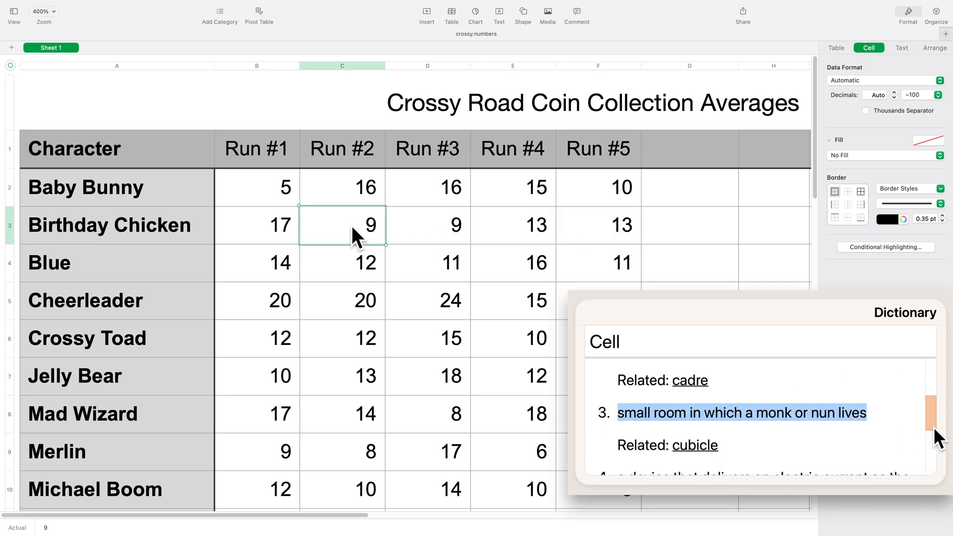
{"action": "left_click", "coordinate": [273, 224]}
{"action": "left_click", "coordinate": [263, 267]}
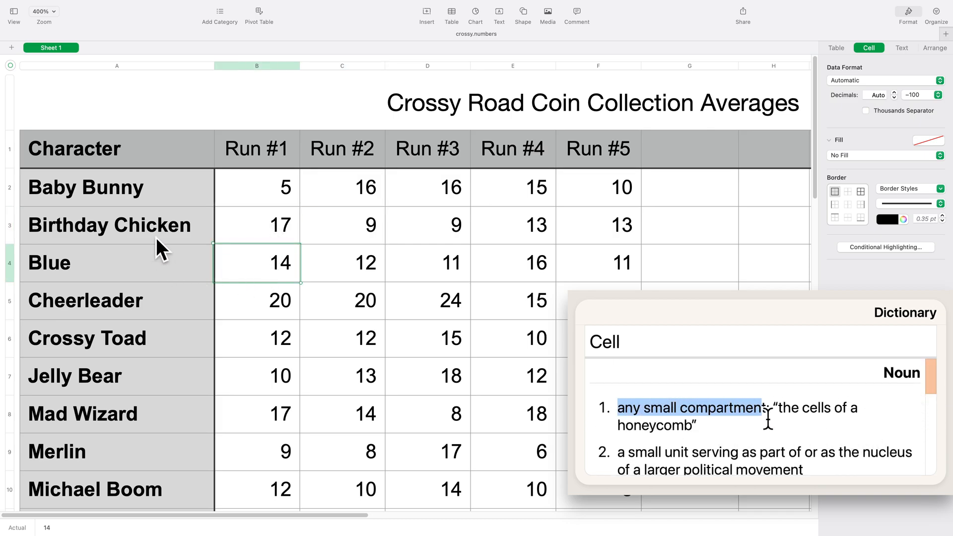
{"action": "left_click", "coordinate": [155, 192]}
{"action": "left_click", "coordinate": [168, 233]}
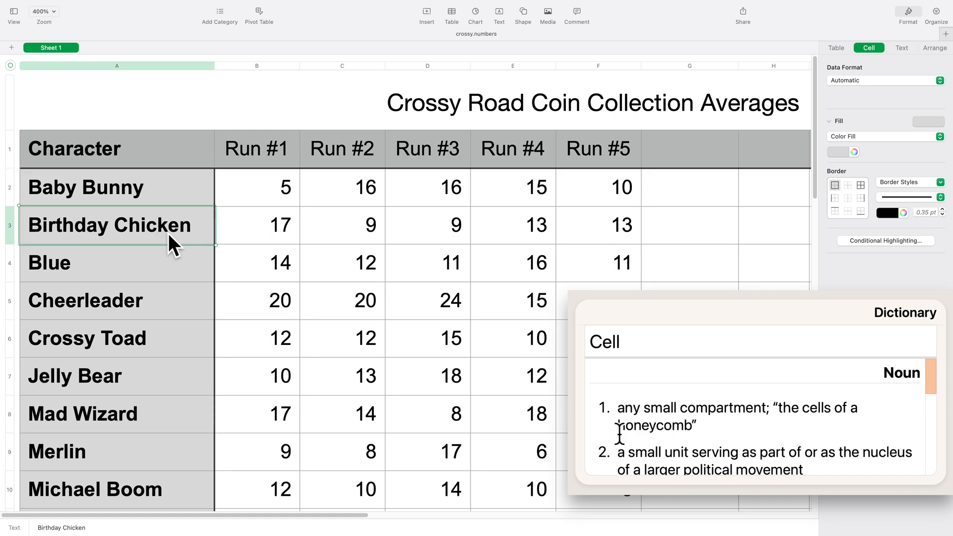
{"action": "left_click", "coordinate": [170, 275]}
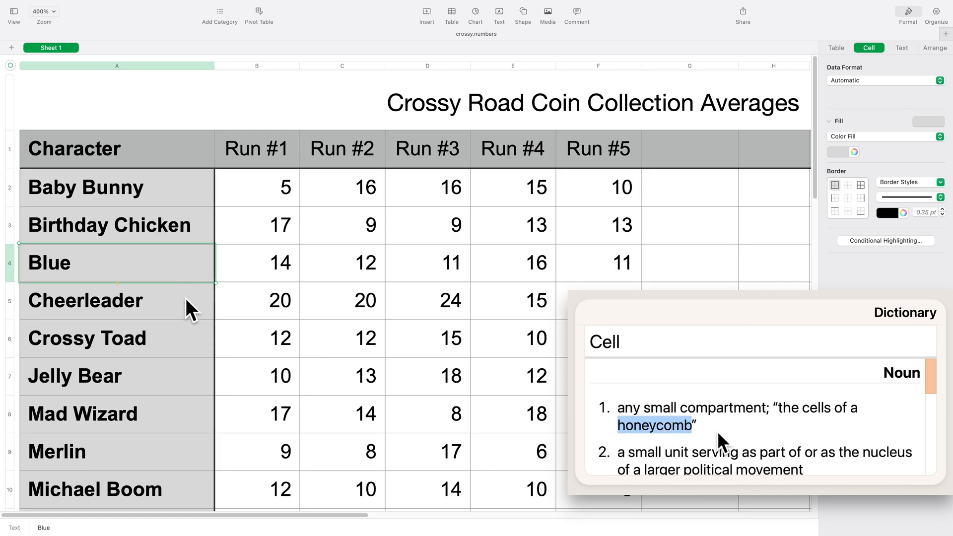
{"action": "left_click", "coordinate": [262, 309]}
{"action": "left_click", "coordinate": [350, 311]}
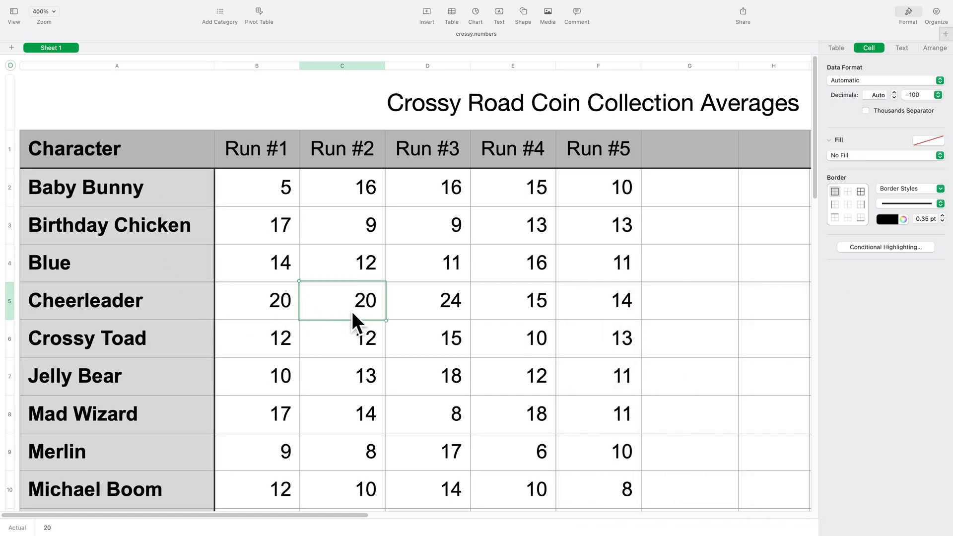
{"action": "left_click", "coordinate": [439, 307]}
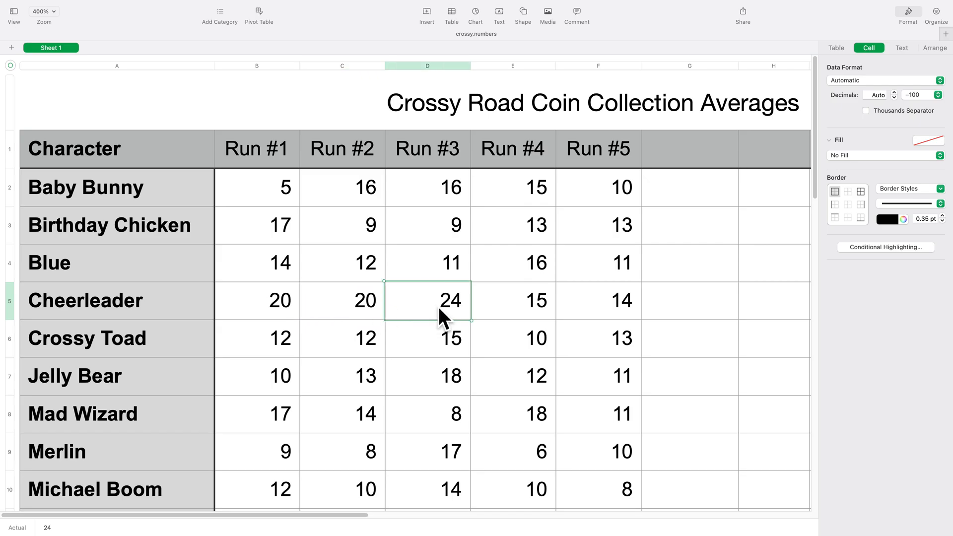
{"action": "left_click", "coordinate": [519, 308]}
{"action": "left_click", "coordinate": [601, 308]}
- Select whole rows 2, 3, 1 and 7 in turn to examine the table's rows
{"action": "key", "text": "super+shift+comma"}
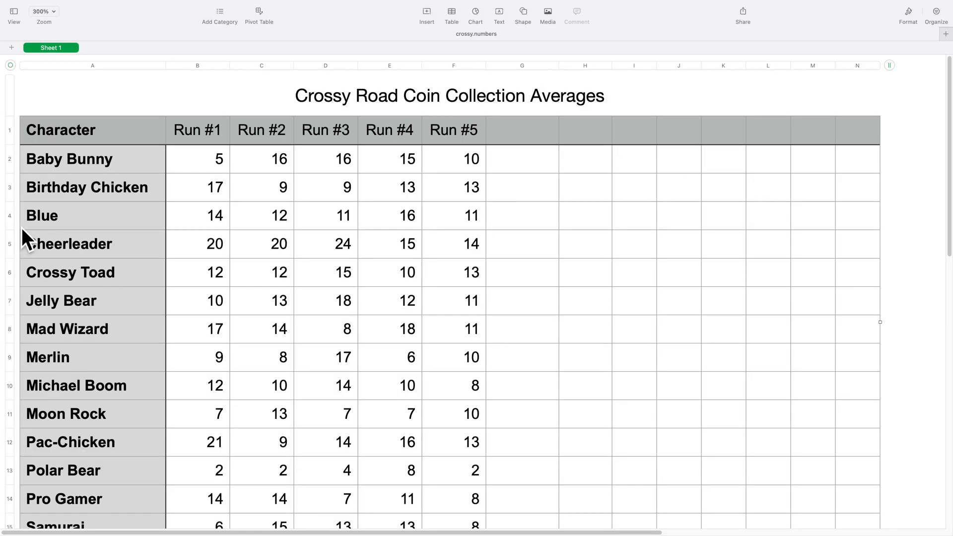
{"action": "left_click", "coordinate": [12, 162]}
{"action": "left_click", "coordinate": [13, 184]}
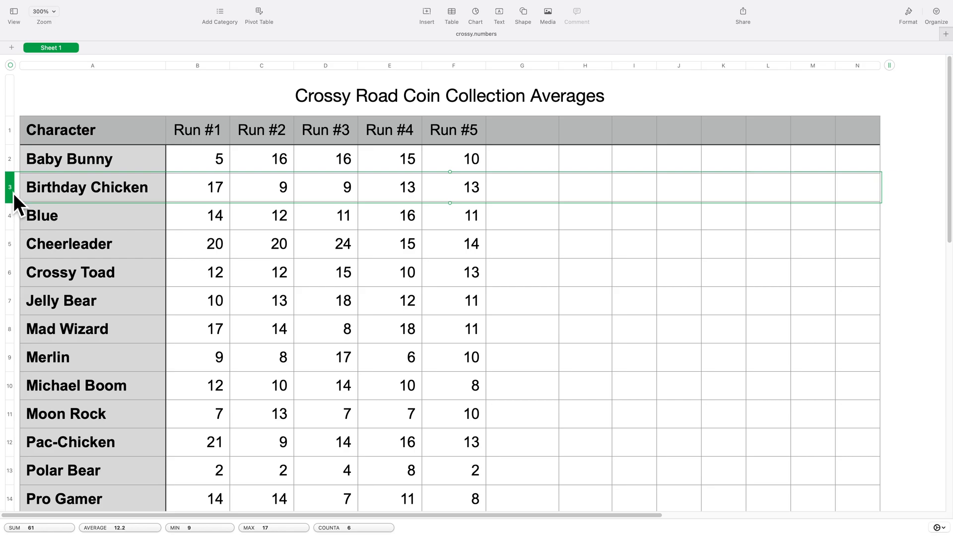
{"action": "left_click", "coordinate": [13, 139]}
{"action": "left_click", "coordinate": [16, 307]}
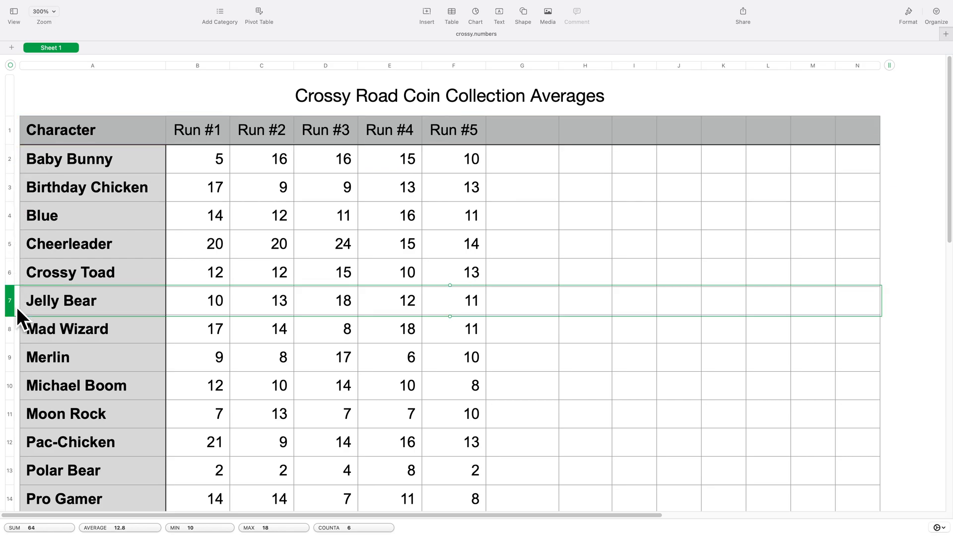
- Select columns A through G one after another to examine the table's columns
{"action": "left_click", "coordinate": [147, 68]}
{"action": "left_click", "coordinate": [198, 69]}
{"action": "left_click", "coordinate": [263, 68]}
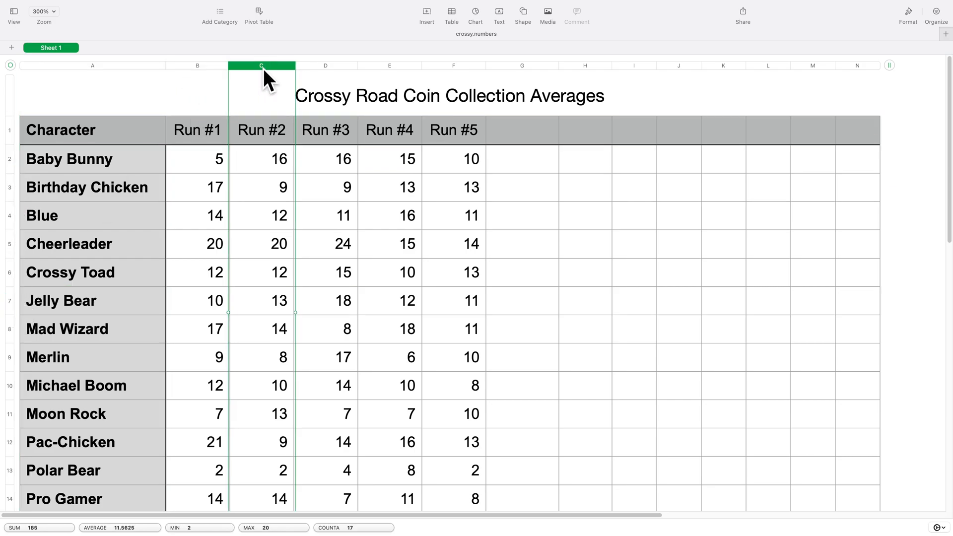
{"action": "left_click", "coordinate": [324, 70]}
{"action": "left_click", "coordinate": [399, 67]}
{"action": "left_click", "coordinate": [456, 65]}
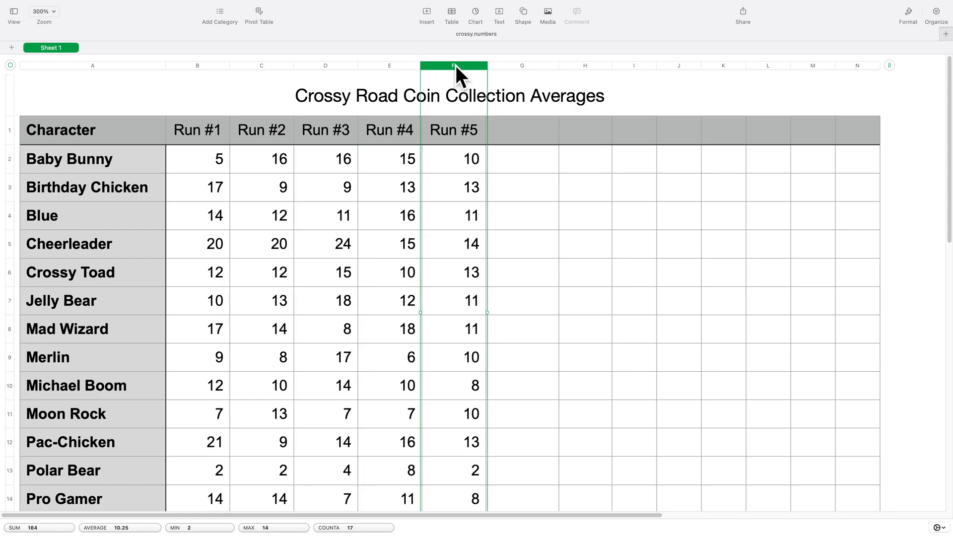
{"action": "left_click", "coordinate": [542, 61]}
- Insert a Sum of Baby Bunny's five runs (B2:F2) into G2 and replace it with an Average formula
{"action": "left_click_drag", "start_coordinate": [197, 163], "coordinate": [478, 166]}
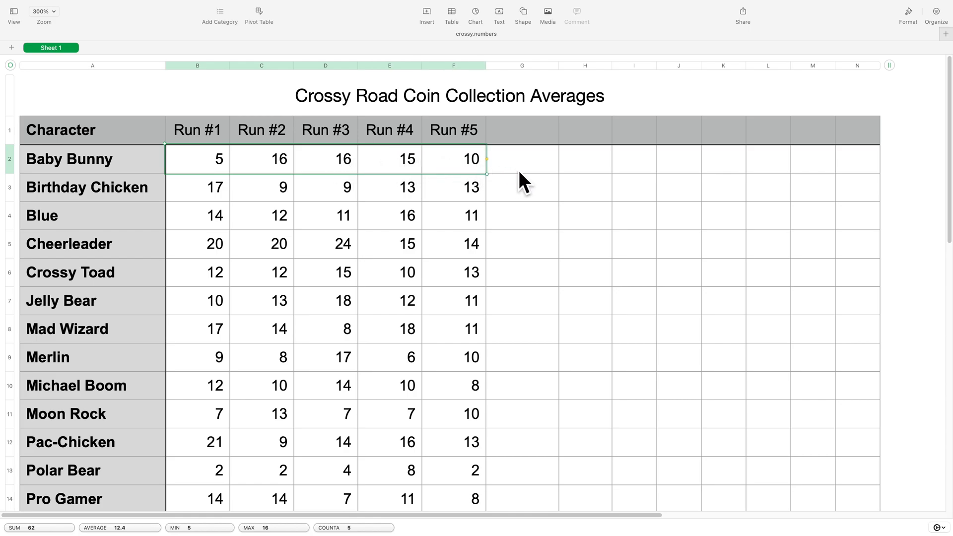
{"action": "left_click", "coordinate": [428, 14]}
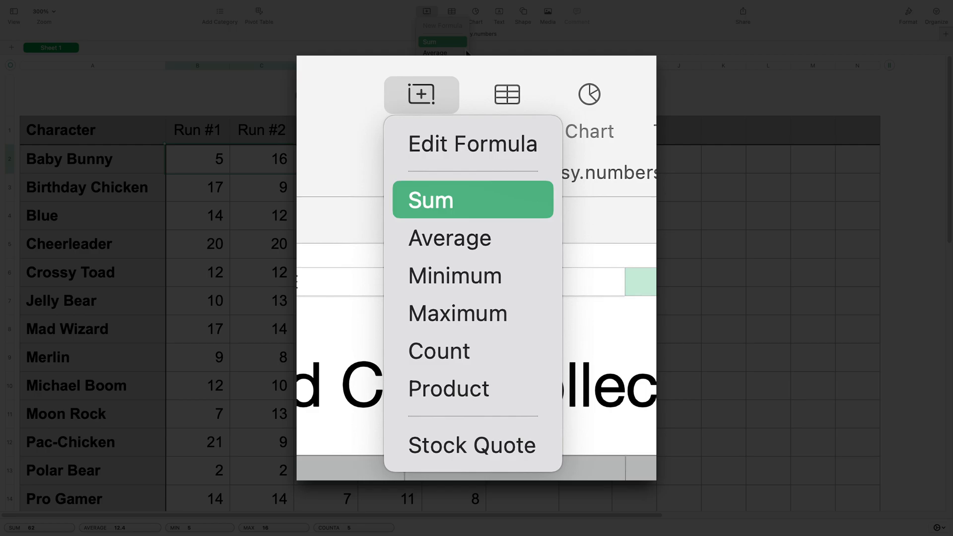
{"action": "left_click", "coordinate": [447, 42]}
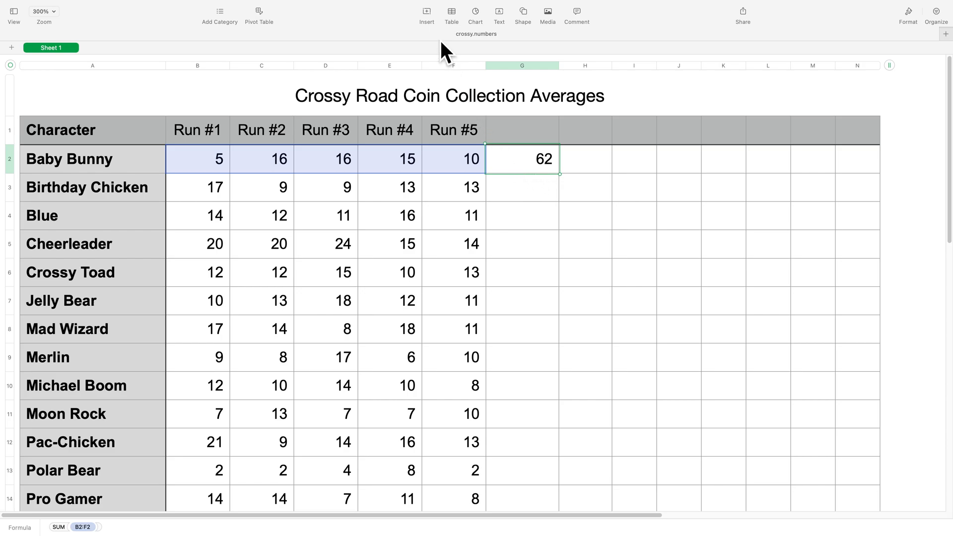
{"action": "left_click", "coordinate": [433, 15]}
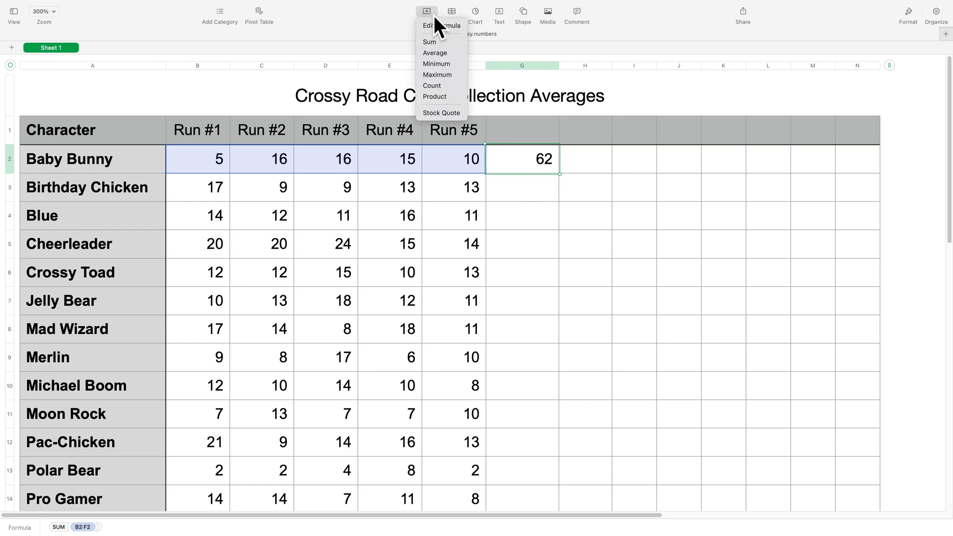
{"action": "left_click", "coordinate": [446, 53]}
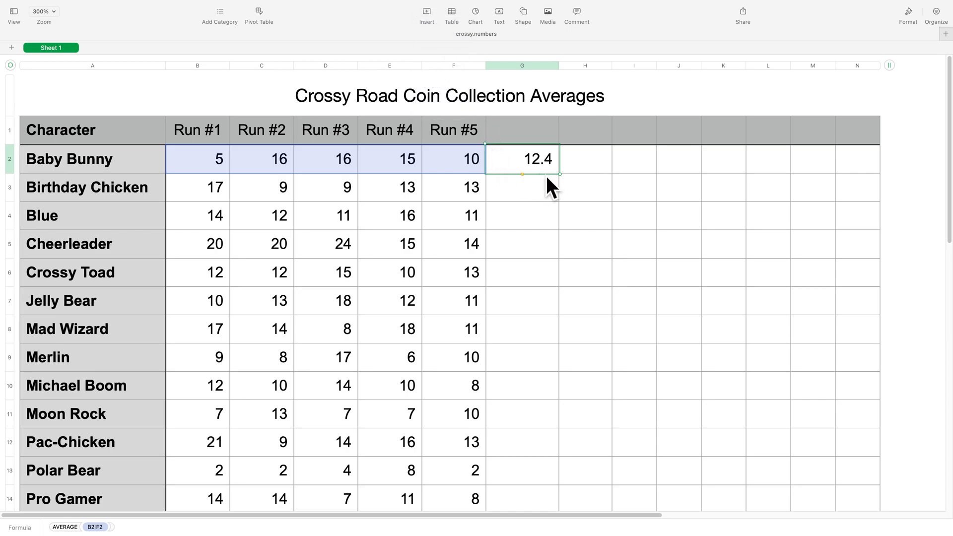
- Enter "Average" as the header of column G in cell G1
{"action": "key", "text": "super+shift+period"}
{"action": "double_click", "coordinate": [692, 159]}
{"action": "type", "text": "Average"}
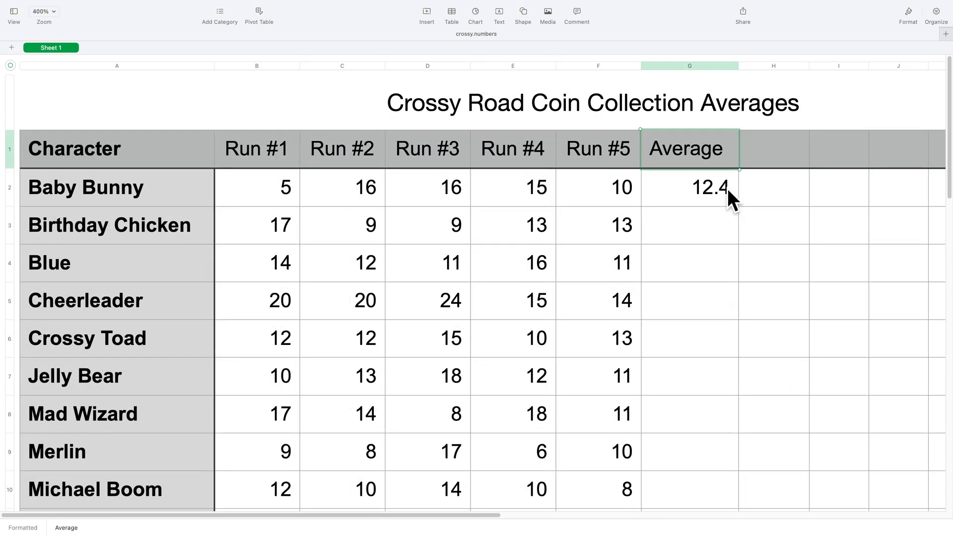
{"action": "left_click", "coordinate": [776, 235]}
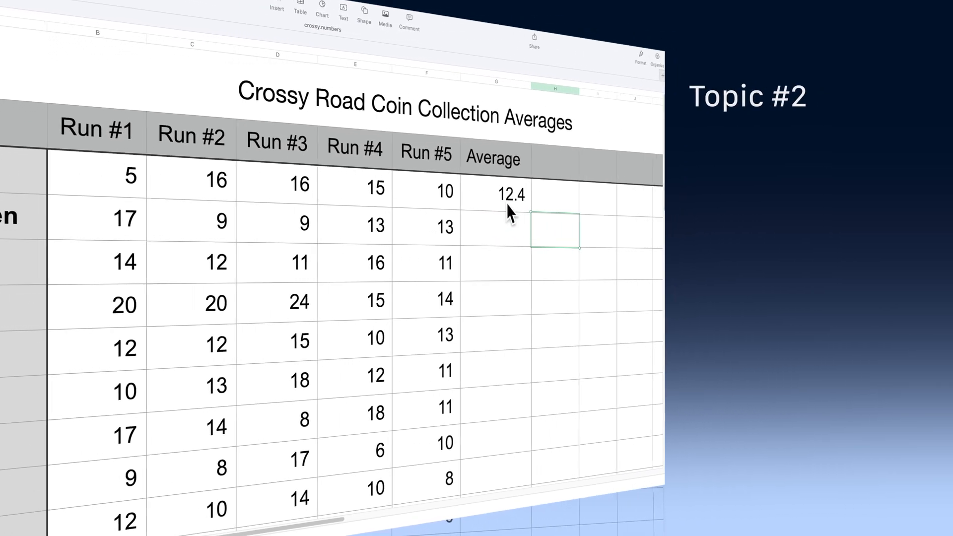
- Try to autofill Baby Bunny's average formula from G2 down the Average column
{"action": "left_click", "coordinate": [508, 204]}
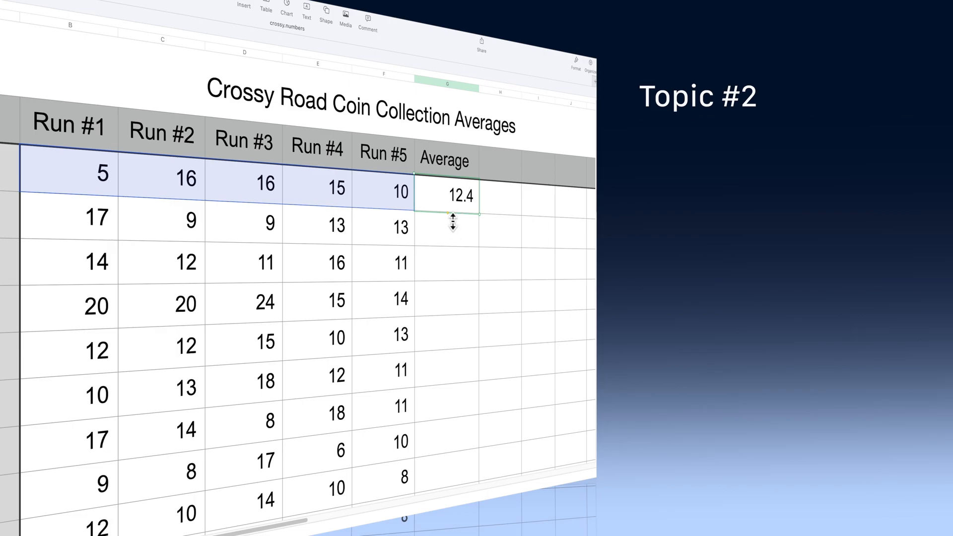
{"action": "left_click_drag", "start_coordinate": [455, 265], "coordinate": [454, 223]}
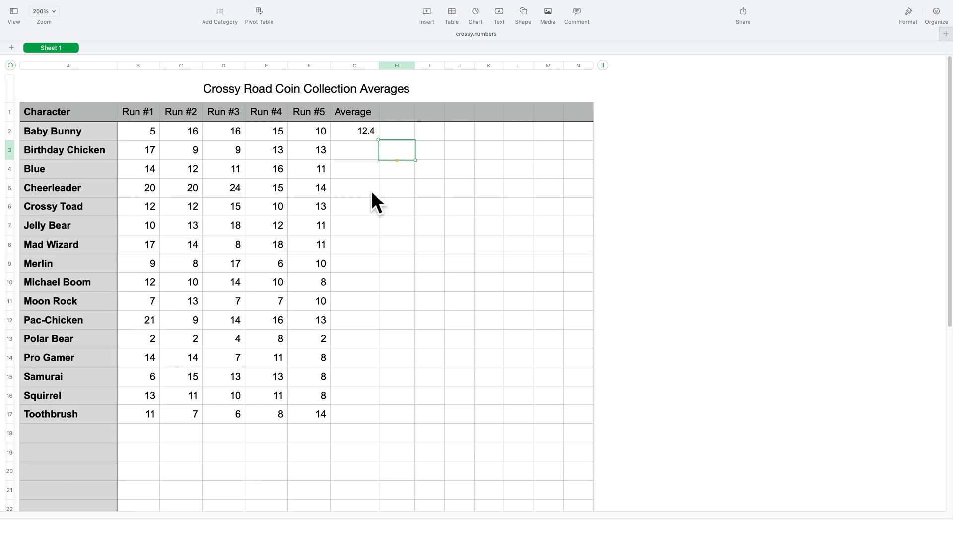
{"action": "left_click", "coordinate": [363, 136]}
{"action": "left_click_drag", "start_coordinate": [364, 149], "coordinate": [371, 440]}
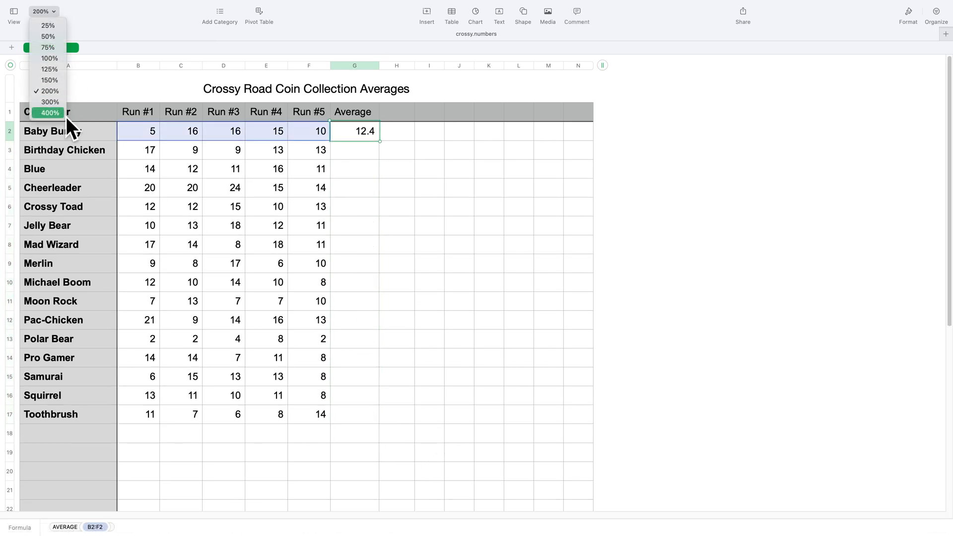
- Autofill the average formula from G2 down column G for the other characters
{"action": "left_click", "coordinate": [67, 117]}
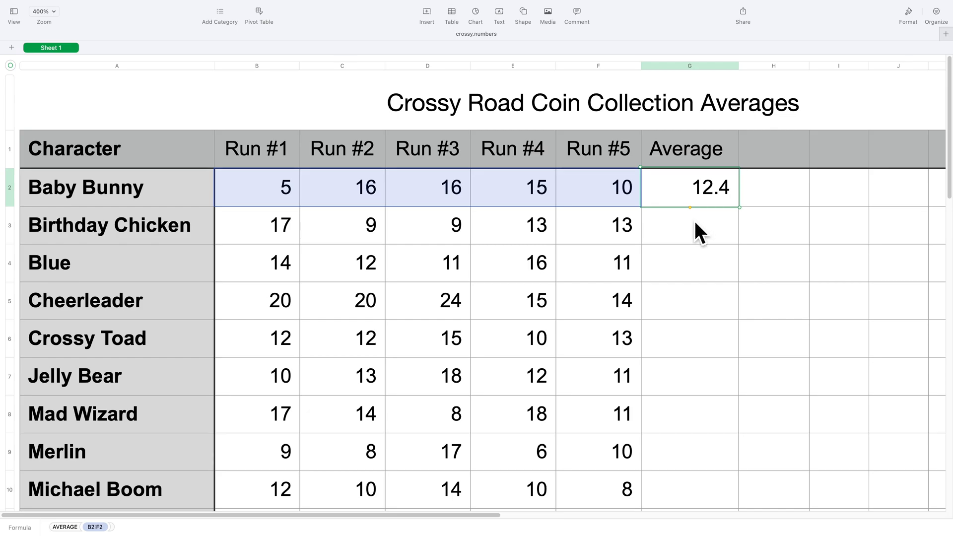
{"action": "left_click_drag", "start_coordinate": [691, 208], "coordinate": [715, 472]}
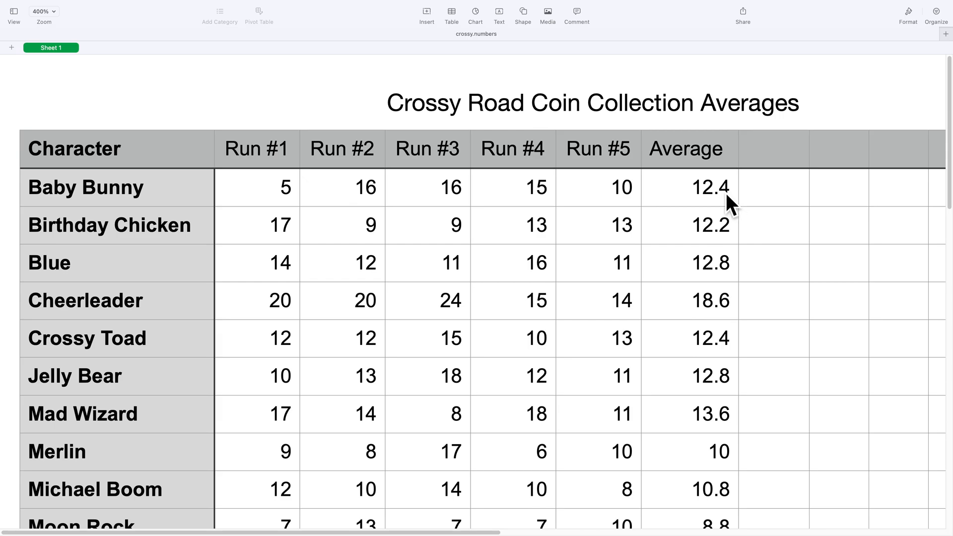
- Compare the average formulas in Baby Bunny's and Crossy Toad's Average cells
{"action": "left_click", "coordinate": [726, 192]}
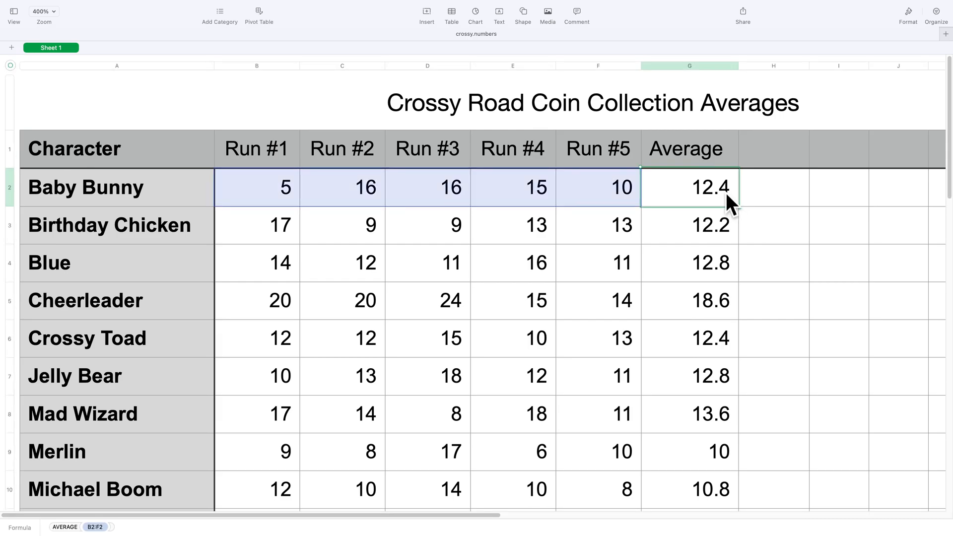
{"action": "left_click", "coordinate": [719, 344]}
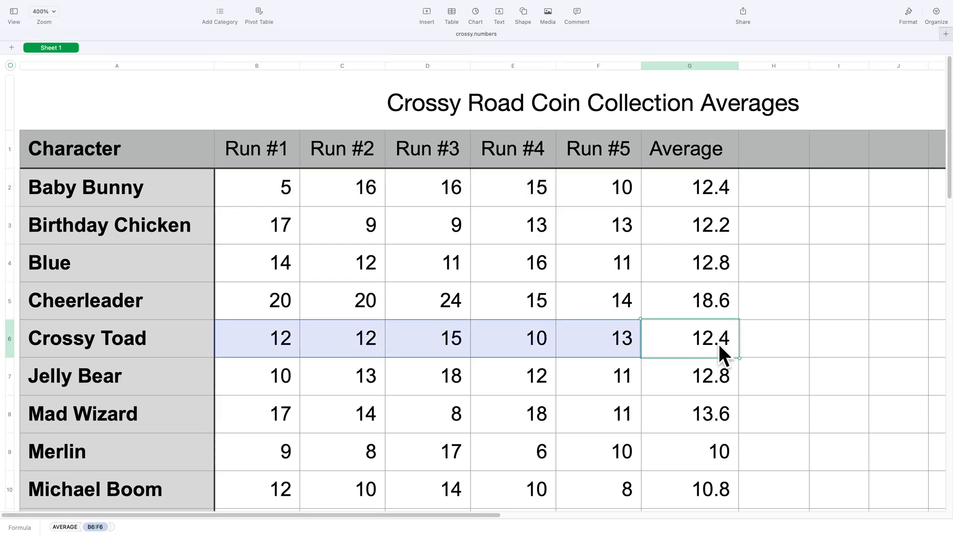
{"action": "left_click", "coordinate": [720, 199]}
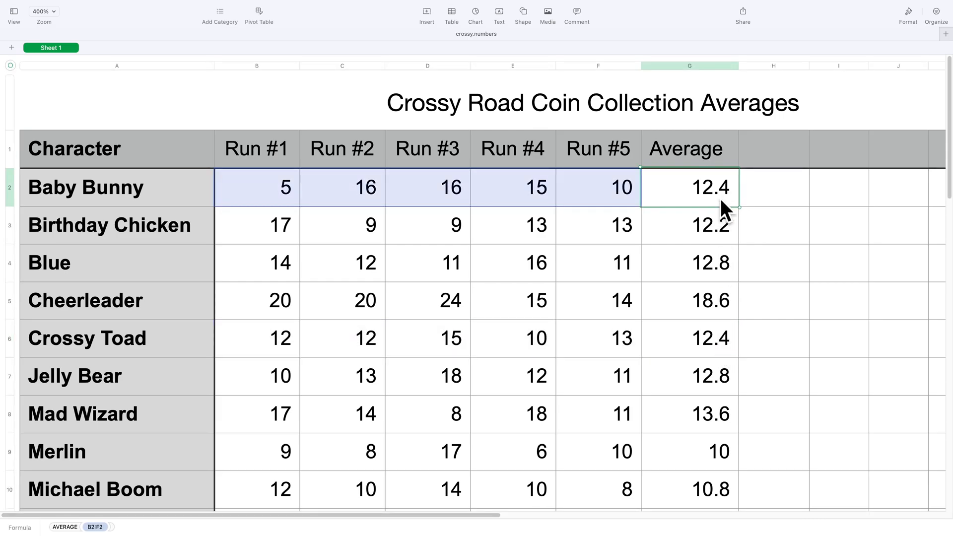
{"action": "left_click", "coordinate": [720, 346]}
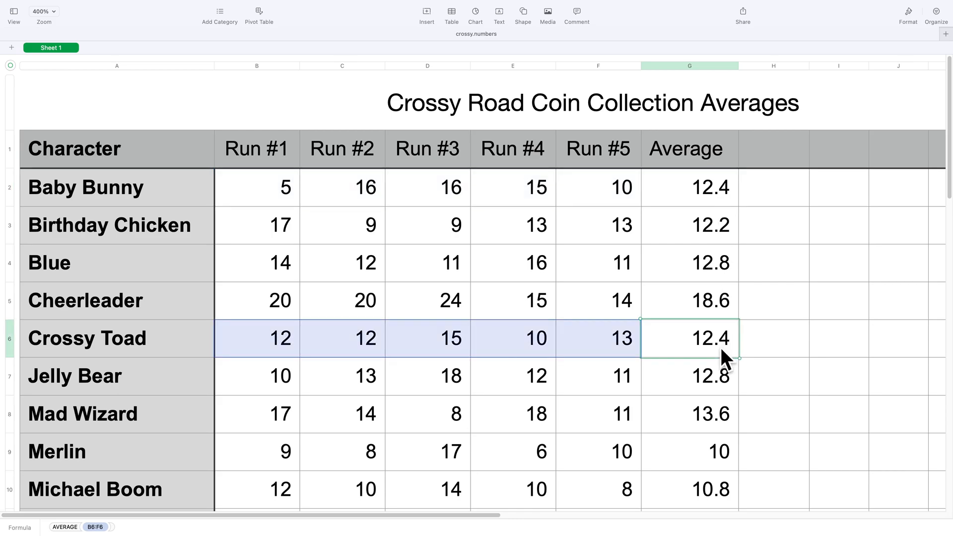
{"action": "left_click", "coordinate": [708, 195]}
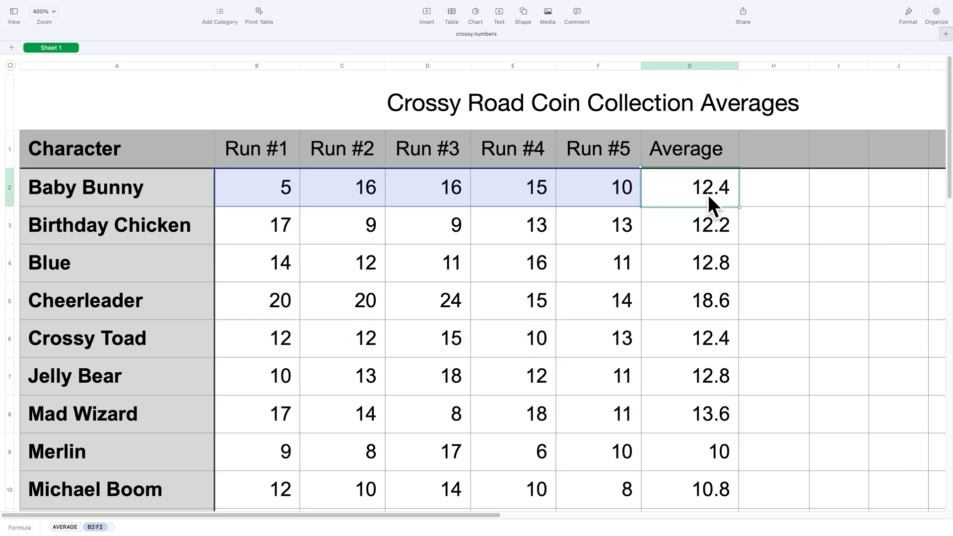
- Check which run cells the average formulas of Crossy Toad, Jelly Bear, Cheerleader and Baby Bunny refer to
{"action": "left_click", "coordinate": [719, 336]}
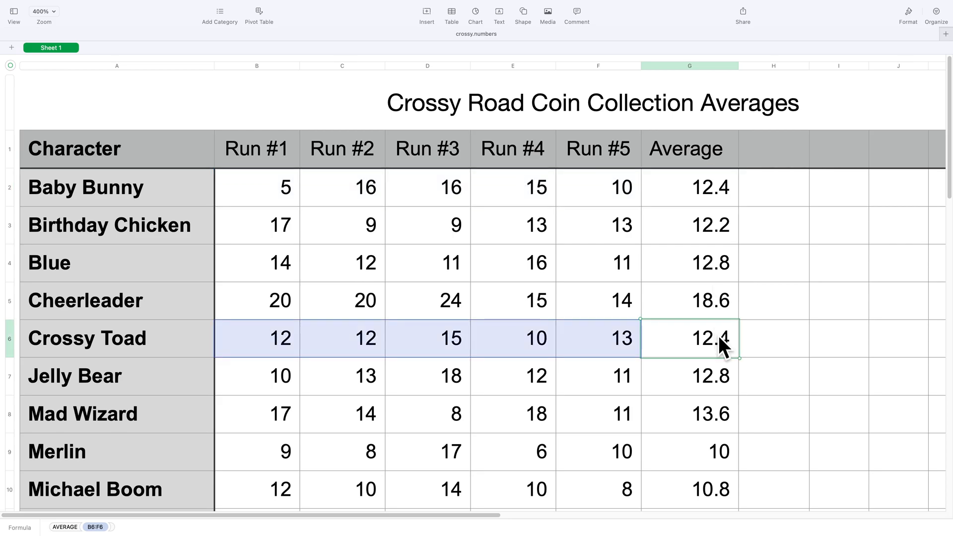
{"action": "double_click", "coordinate": [719, 336]}
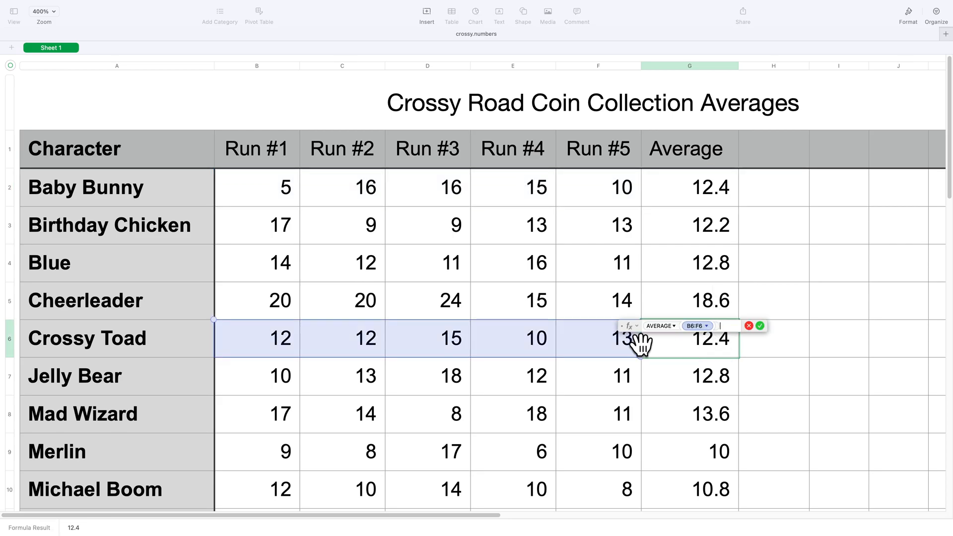
{"action": "left_click_drag", "start_coordinate": [643, 341], "coordinate": [644, 384]}
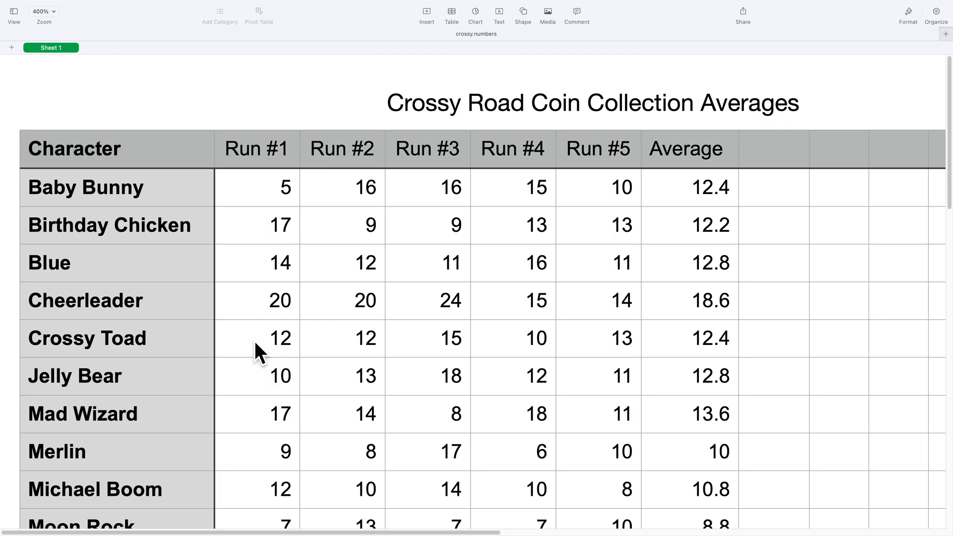
{"action": "left_click_drag", "start_coordinate": [254, 339], "coordinate": [606, 338]}
{"action": "left_click", "coordinate": [711, 351]}
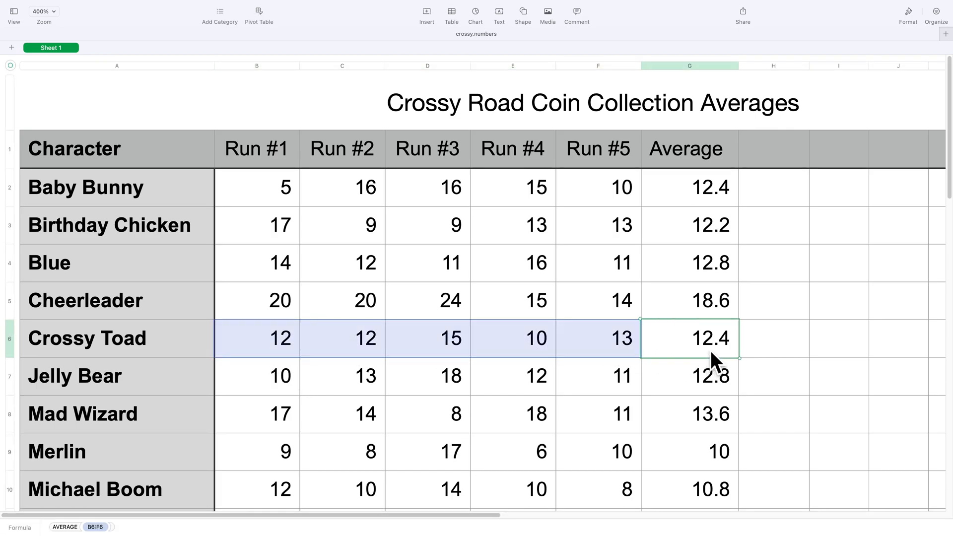
{"action": "left_click", "coordinate": [713, 381]}
{"action": "left_click", "coordinate": [713, 299]}
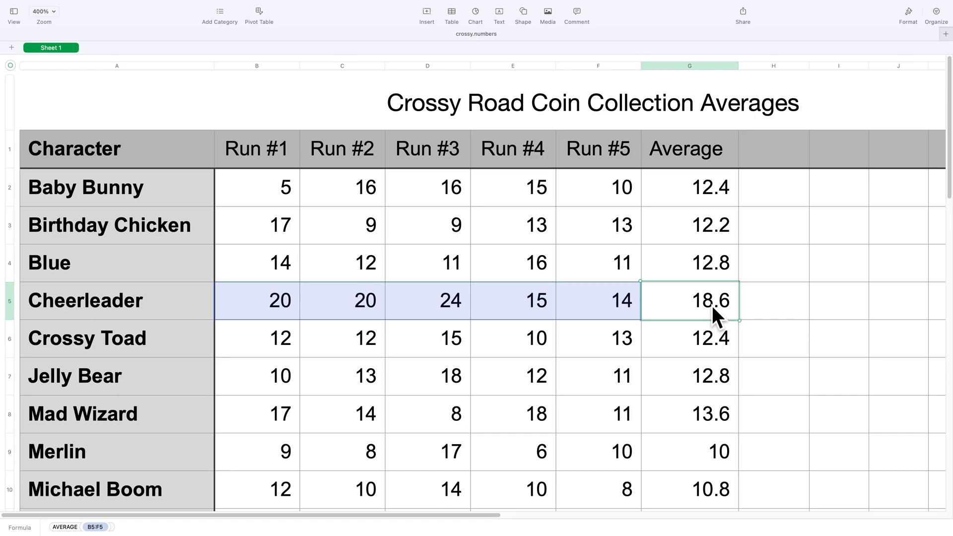
{"action": "left_click", "coordinate": [715, 346]}
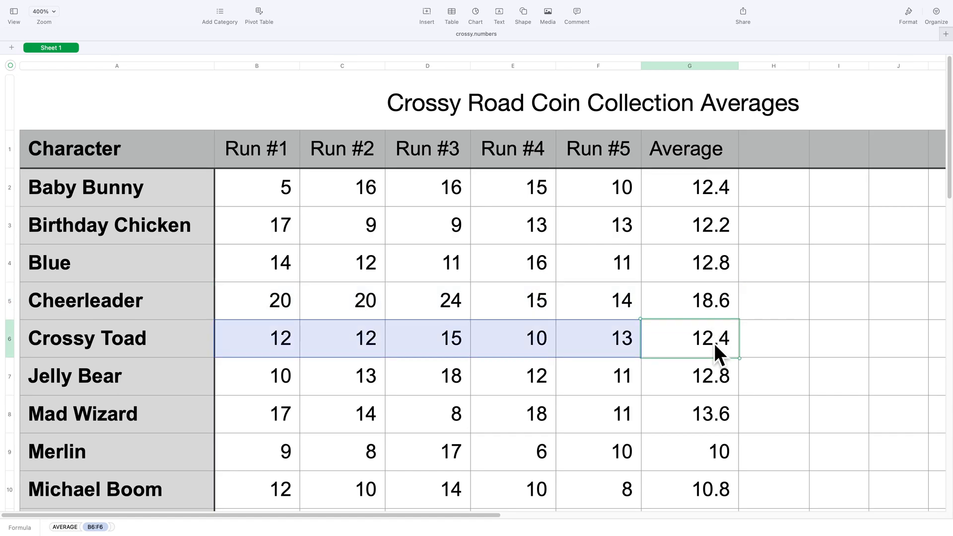
{"action": "left_click", "coordinate": [708, 201]}
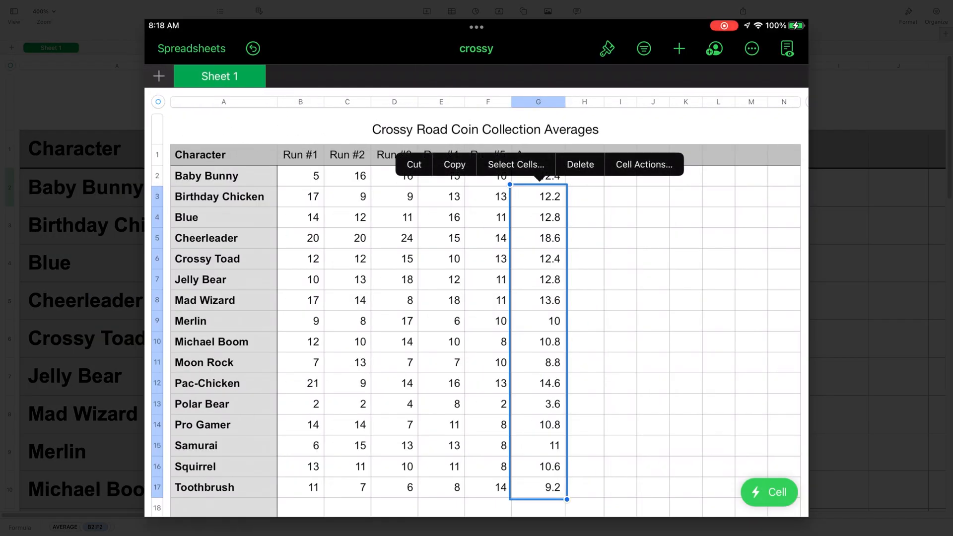
- In Numbers on the iPad, clear the averages in G3:G17 and autofill Baby Bunny's average formula from G2 down to row 17
{"action": "left_click", "coordinate": [580, 164]}
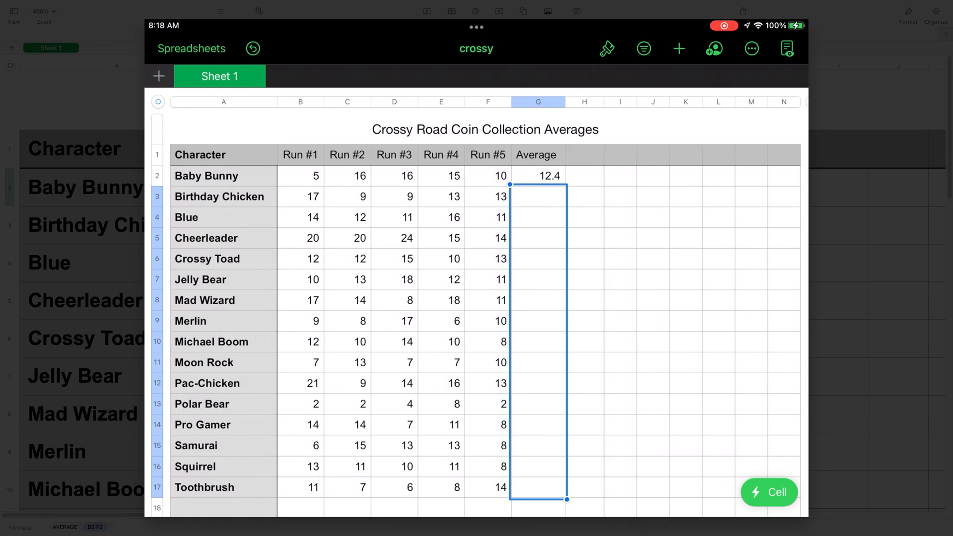
{"action": "left_click", "coordinate": [538, 175]}
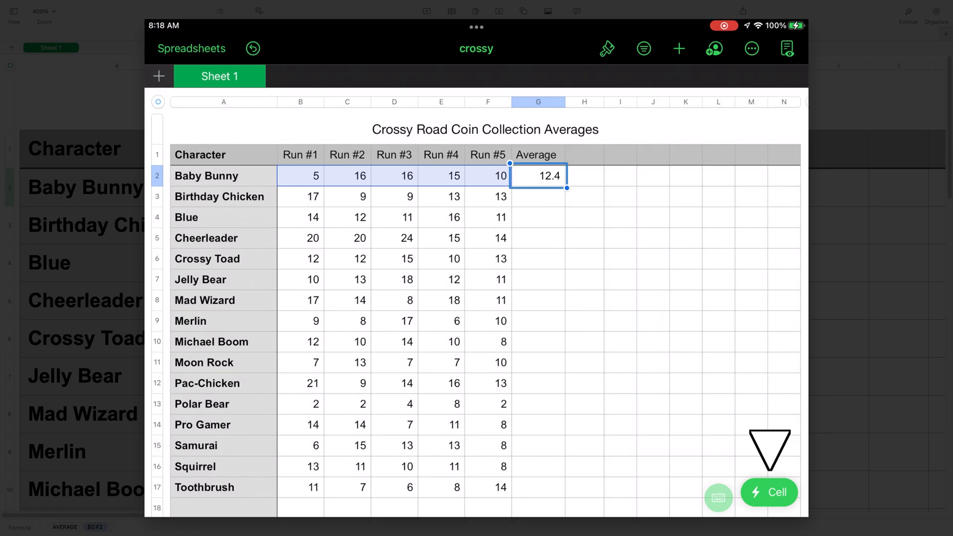
{"action": "left_click", "coordinate": [770, 492]}
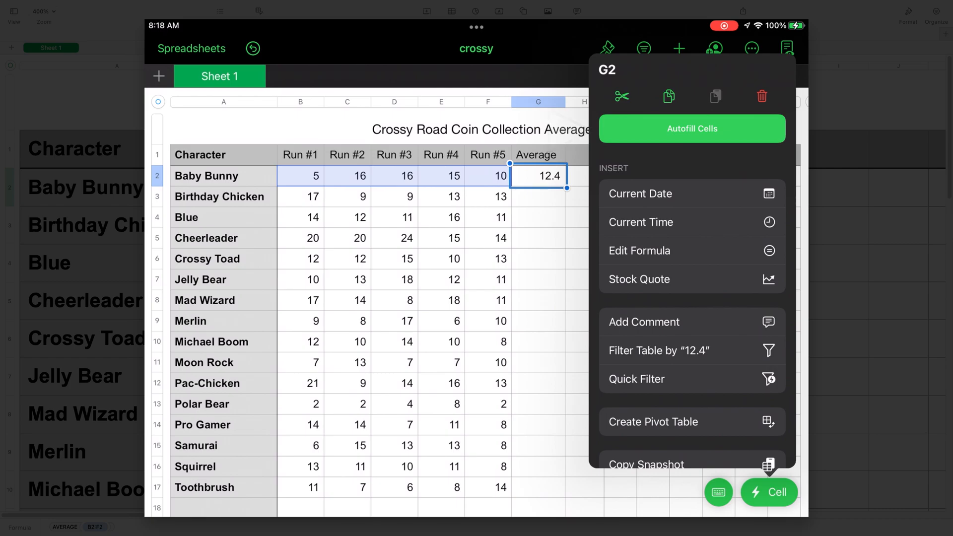
{"action": "left_click", "coordinate": [693, 129]}
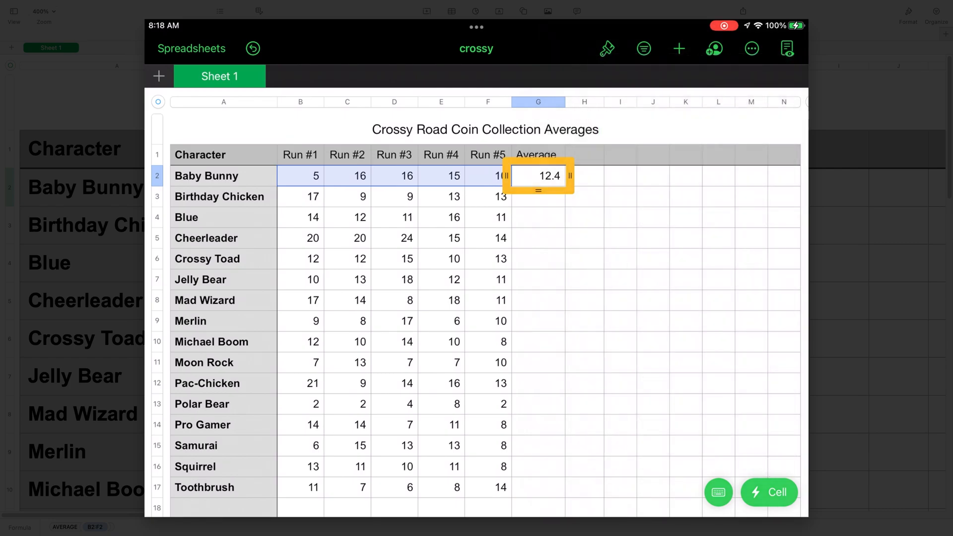
{"action": "left_click_drag", "start_coordinate": [539, 191], "coordinate": [538, 492]}
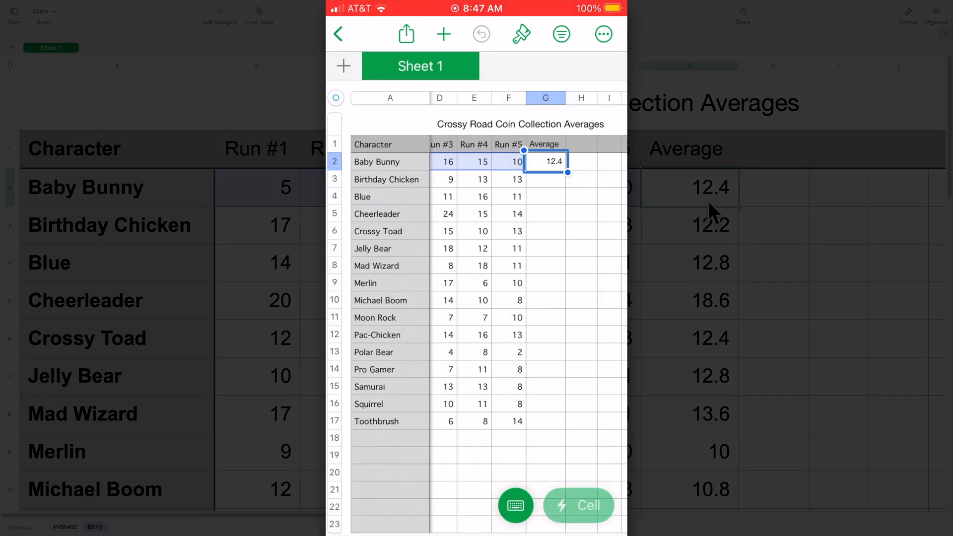
- In Numbers on the iPhone, autofill the average formula from G2 down column G to Toothbrush in row 17
{"action": "left_click", "coordinate": [579, 506]}
{"action": "left_click", "coordinate": [477, 422]}
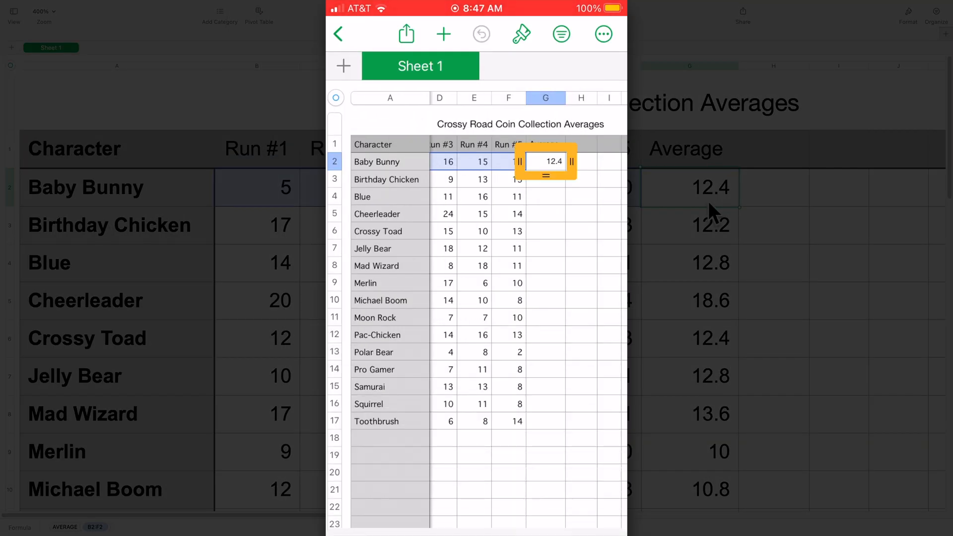
{"action": "left_click_drag", "start_coordinate": [547, 175], "coordinate": [546, 431]}
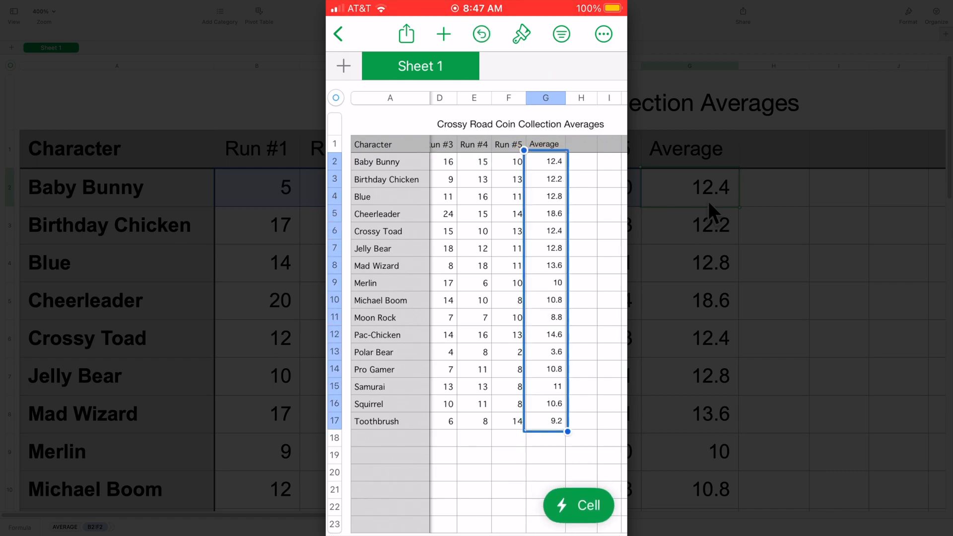
- Fill column A of the table on Sheet 2 with the header "Month" and months autofilled from "January" in A2 down to row 12
{"action": "type", "text": "onth"}
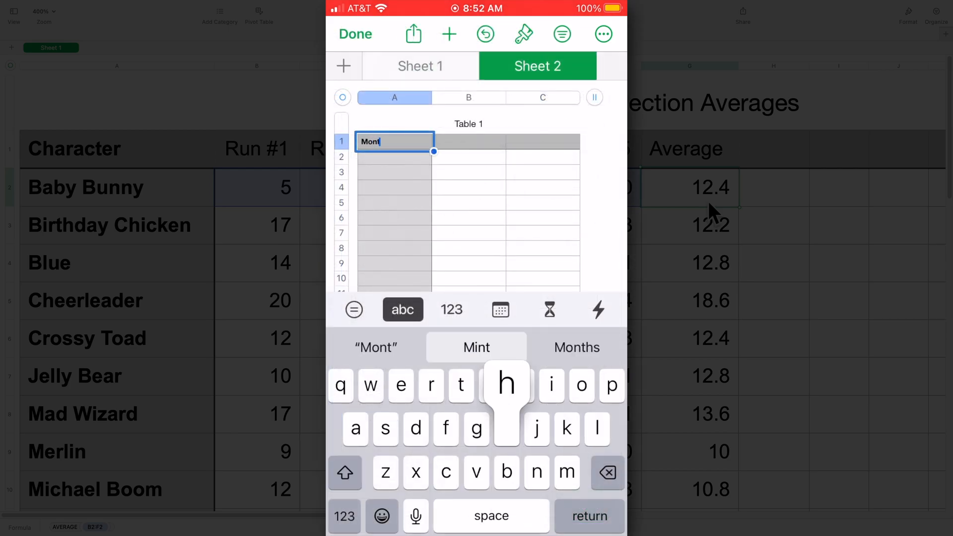
{"action": "key", "text": "Return"}
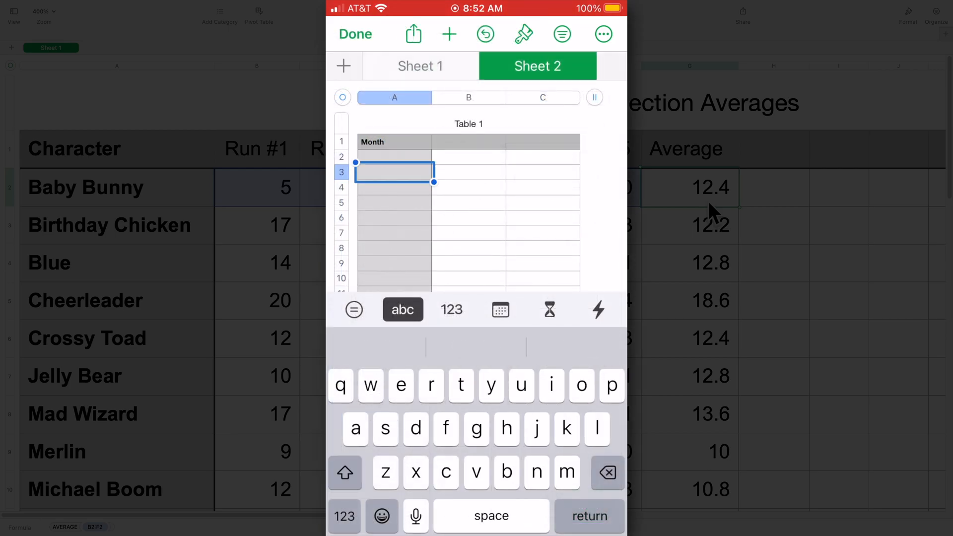
{"action": "type", "text": "J"}
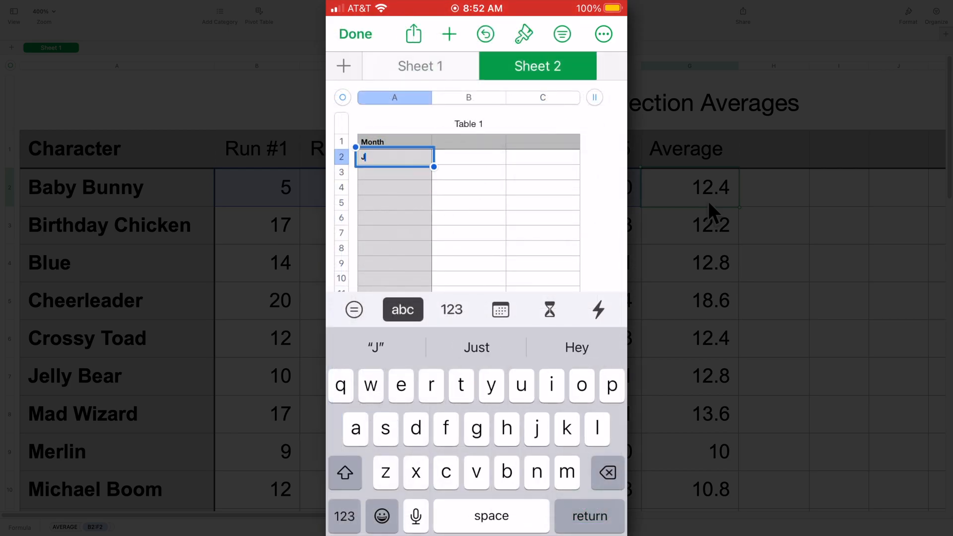
{"action": "type", "text": "anuary"}
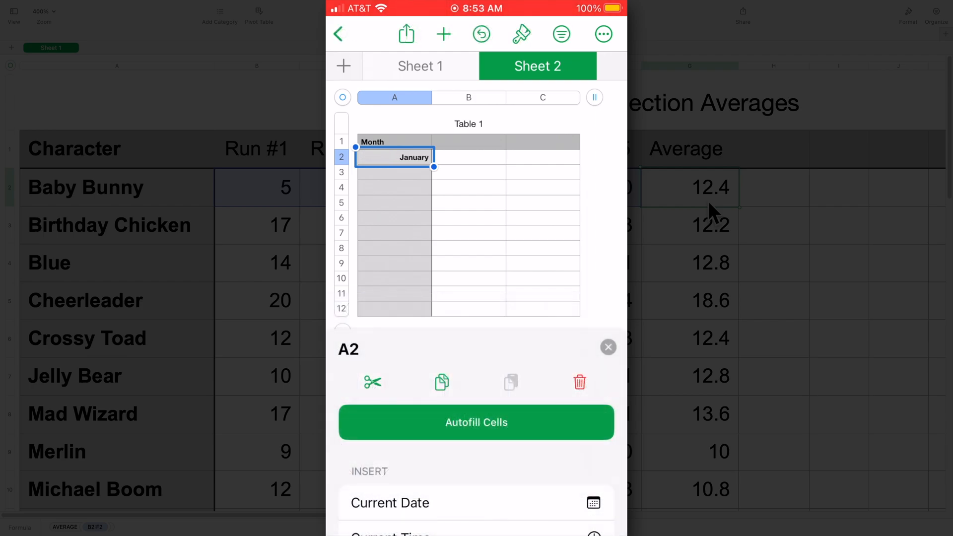
{"action": "left_click", "coordinate": [477, 422]}
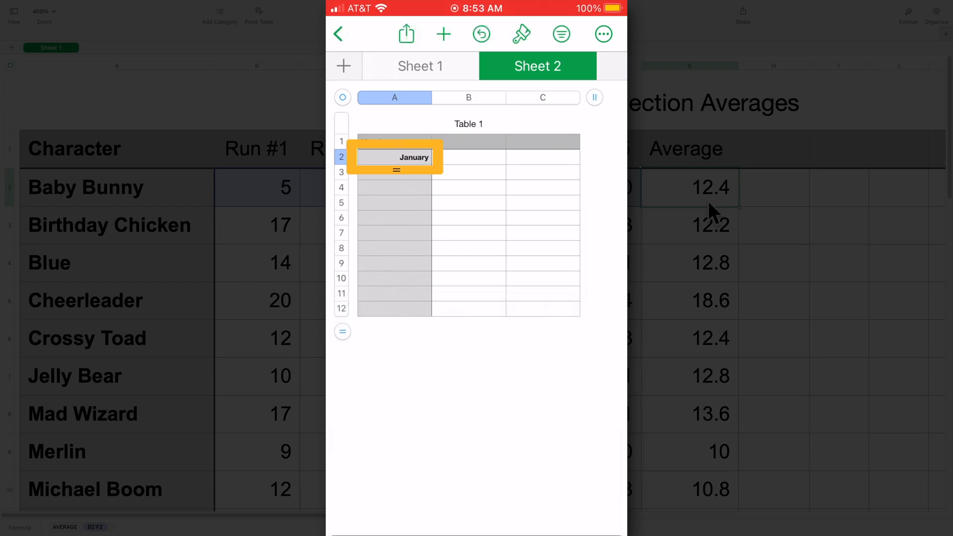
{"action": "left_click_drag", "start_coordinate": [395, 168], "coordinate": [395, 312]}
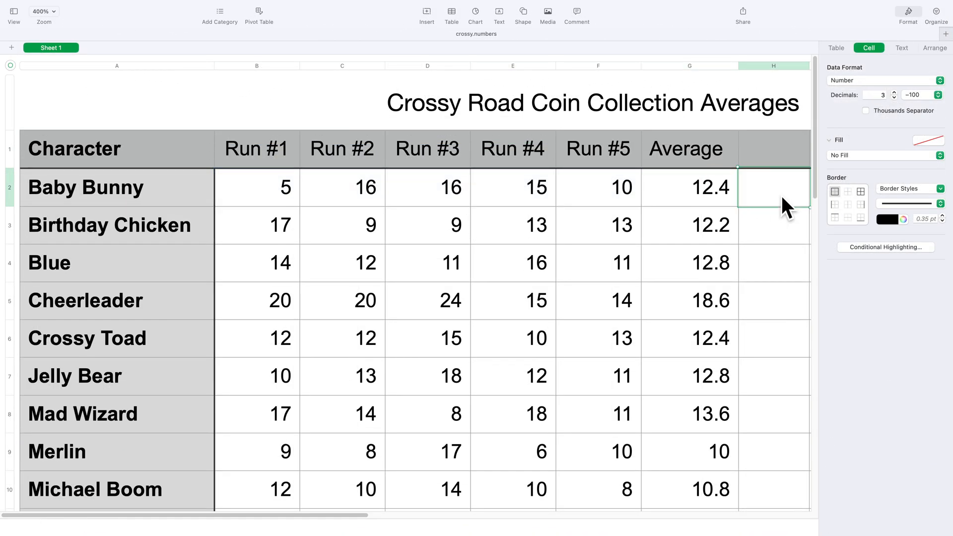
- In Numbers on the Mac, enter "CPR" as the header of column H in cell H1
{"action": "type", "text": "="}
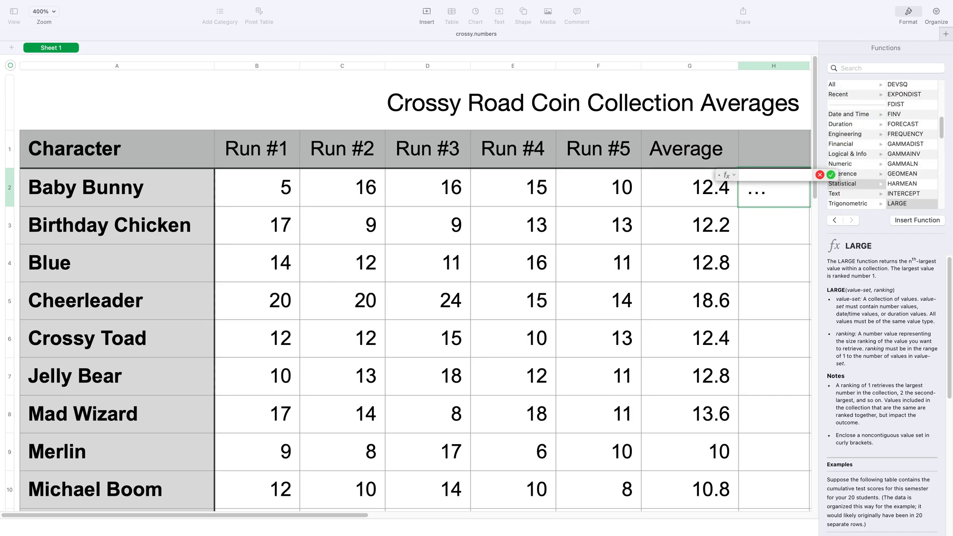
{"action": "left_click_drag", "start_coordinate": [740, 183], "coordinate": [732, 230]}
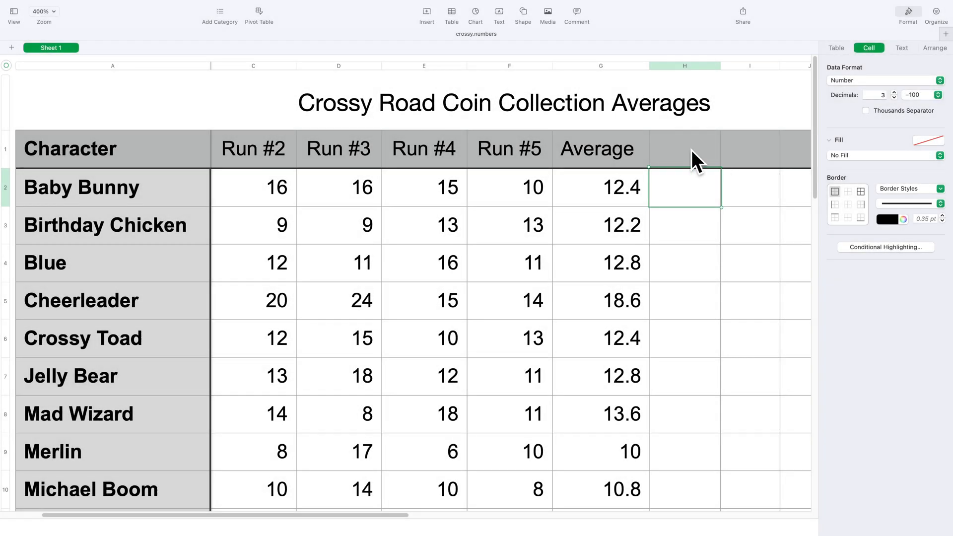
{"action": "left_click", "coordinate": [692, 151]}
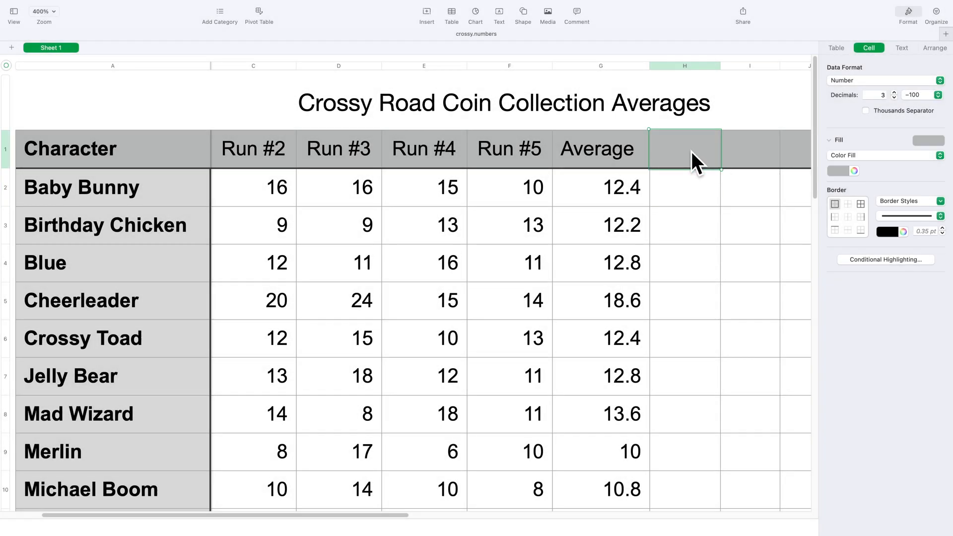
{"action": "type", "text": "CPR"}
{"action": "left_click", "coordinate": [716, 198]}
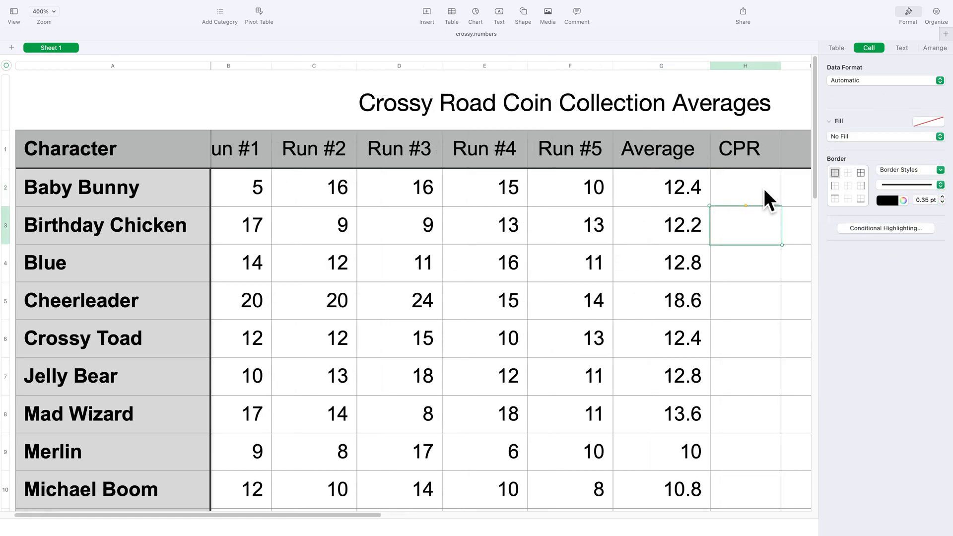
- Enter a formula in H2 that divides the SUM of Baby Bunny's five runs, B2:F2, by 750
{"action": "left_click", "coordinate": [759, 187]}
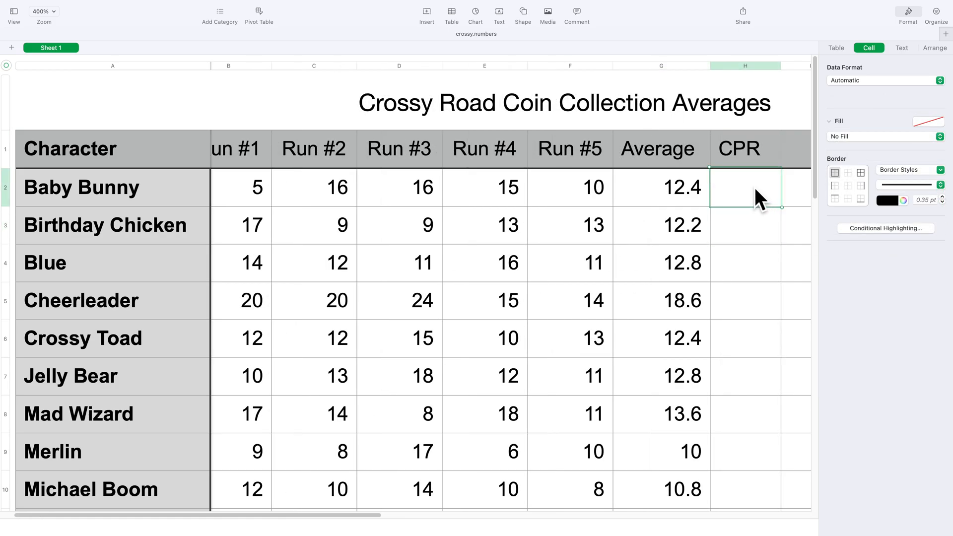
{"action": "type", "text": "="}
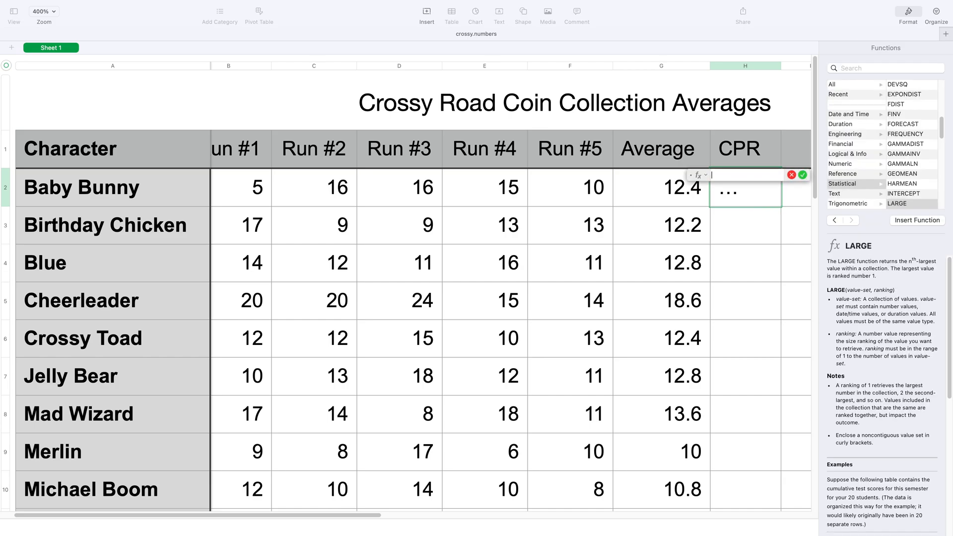
{"action": "type", "text": "SUM"}
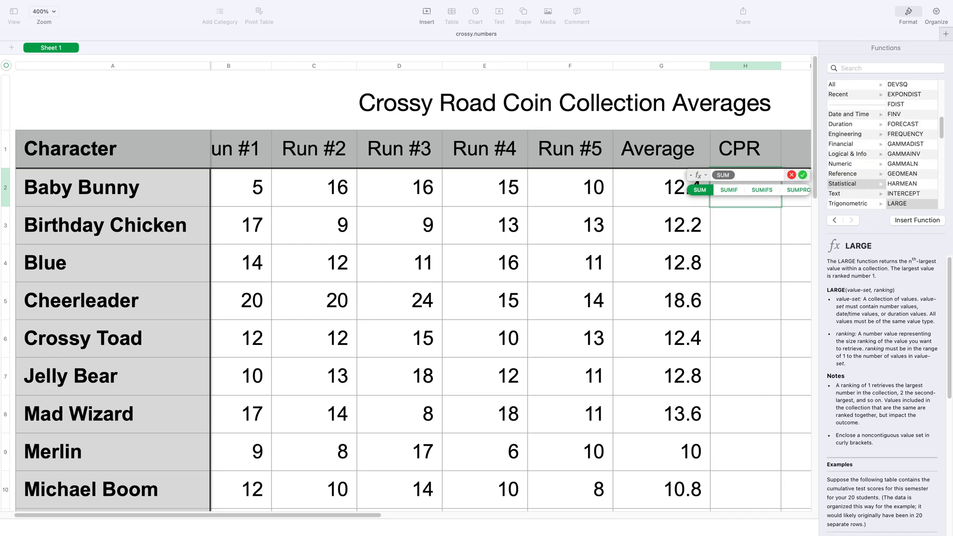
{"action": "key", "text": "Return"}
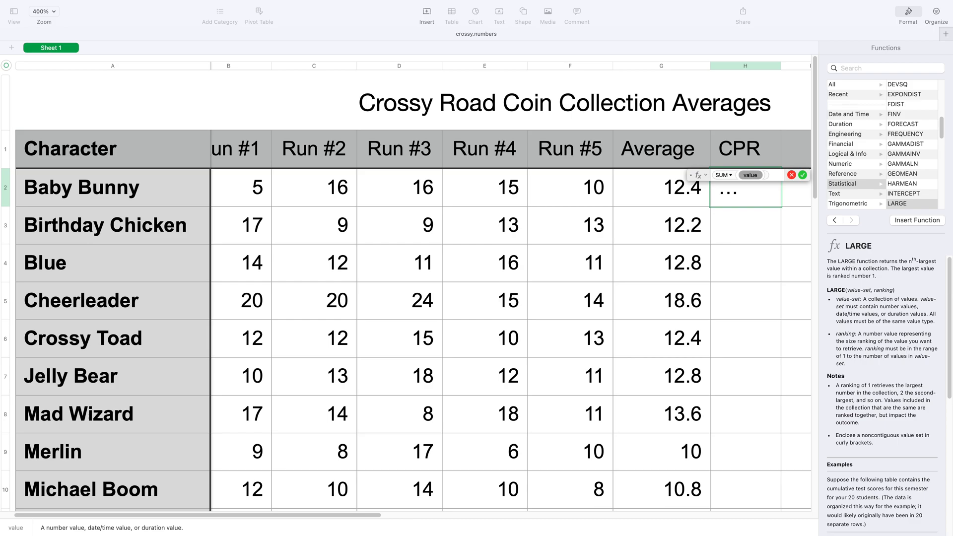
{"action": "left_click_drag", "start_coordinate": [251, 195], "coordinate": [598, 192]}
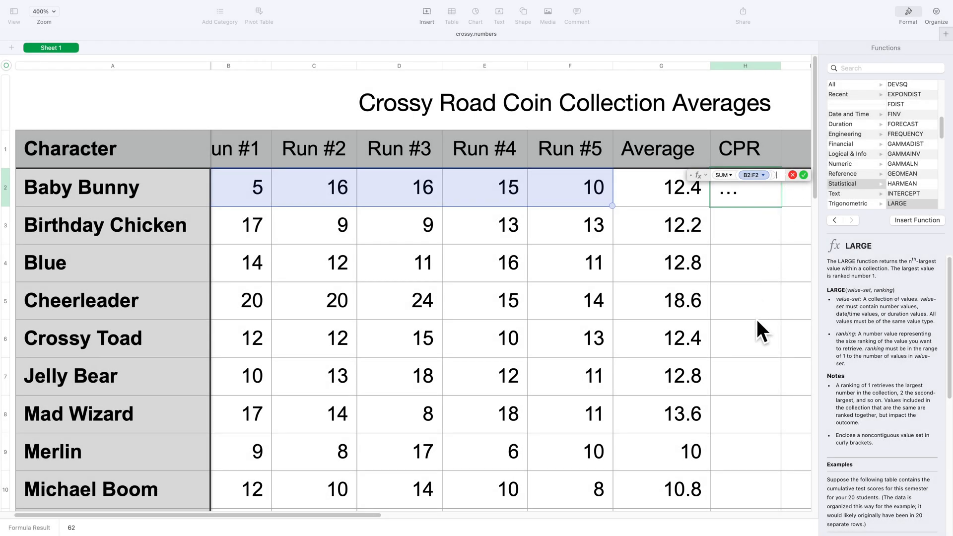
{"action": "type", "text": "/"}
{"action": "type", "text": "750"}
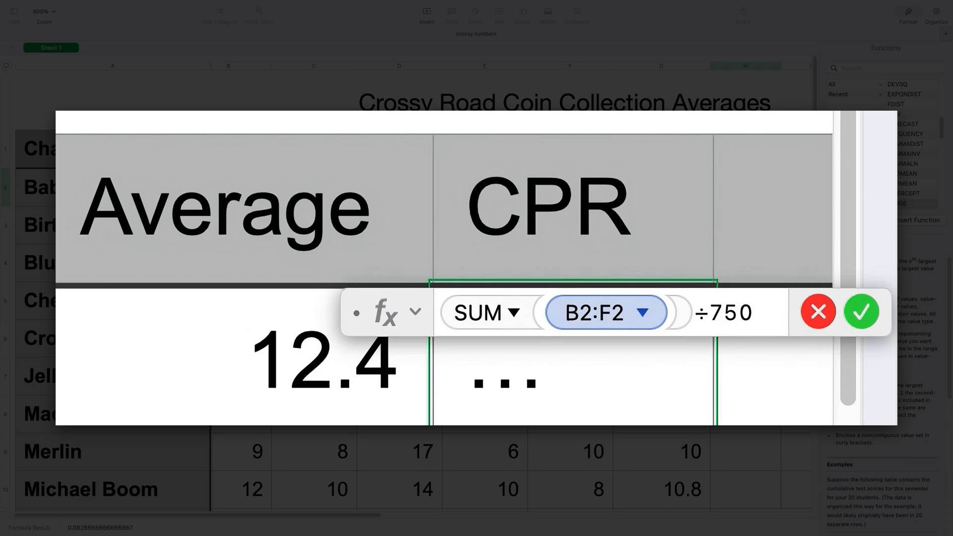
{"action": "key", "text": "Return"}
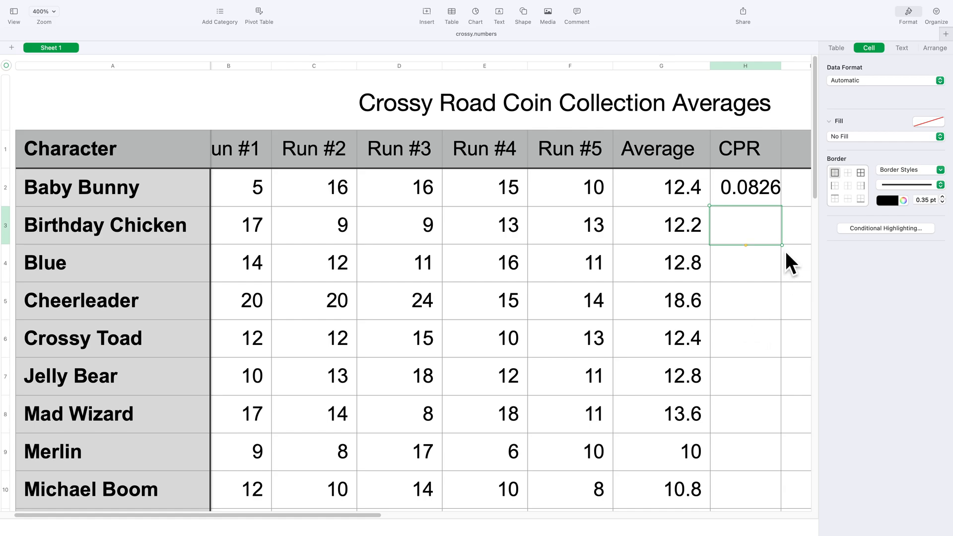
- Look up the ROUND function and rewrite the H2 formula as text to ROUND(SUM(B2:F2)÷750,3)
{"action": "left_click", "coordinate": [763, 201]}
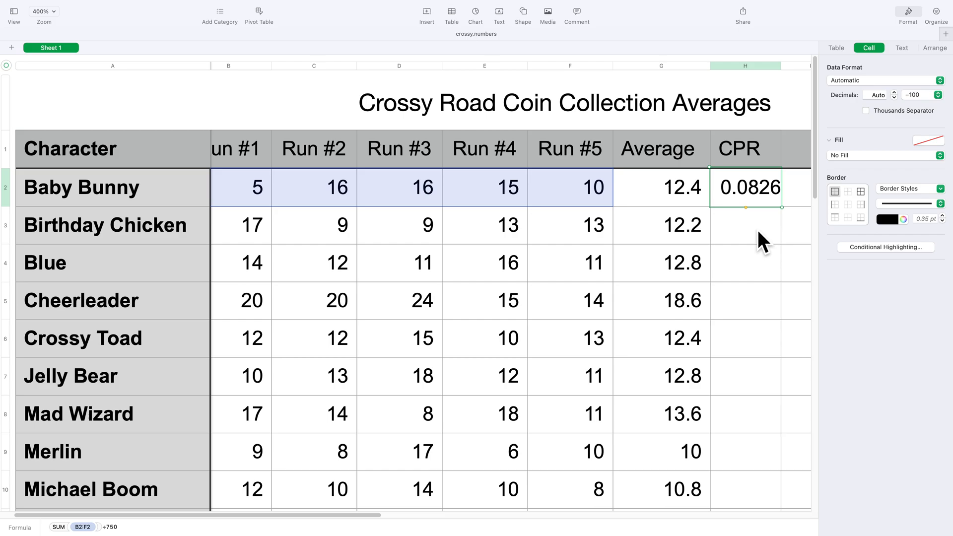
{"action": "double_click", "coordinate": [759, 190]}
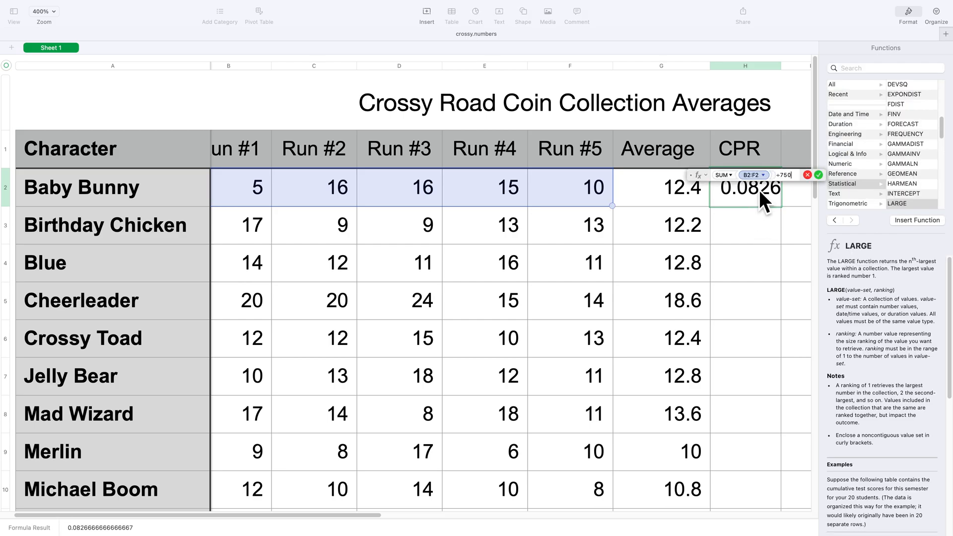
{"action": "key", "text": "Left"}
{"action": "left_click_drag", "start_coordinate": [538, 50], "coordinate": [544, 136]}
{"action": "scroll", "coordinate": [546, 149], "scroll_direction": "down", "scroll_amount": 8}
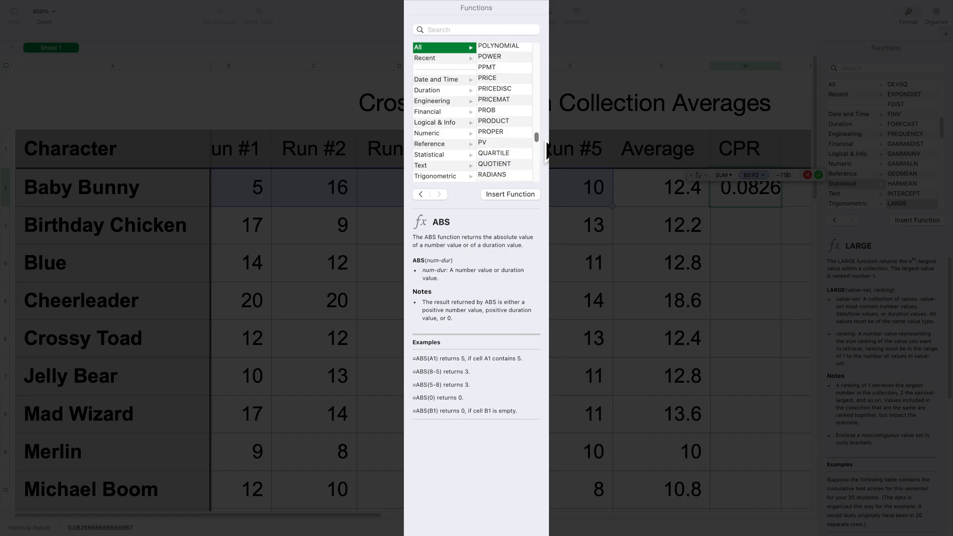
{"action": "scroll", "coordinate": [546, 149], "scroll_direction": "down", "scroll_amount": 3}
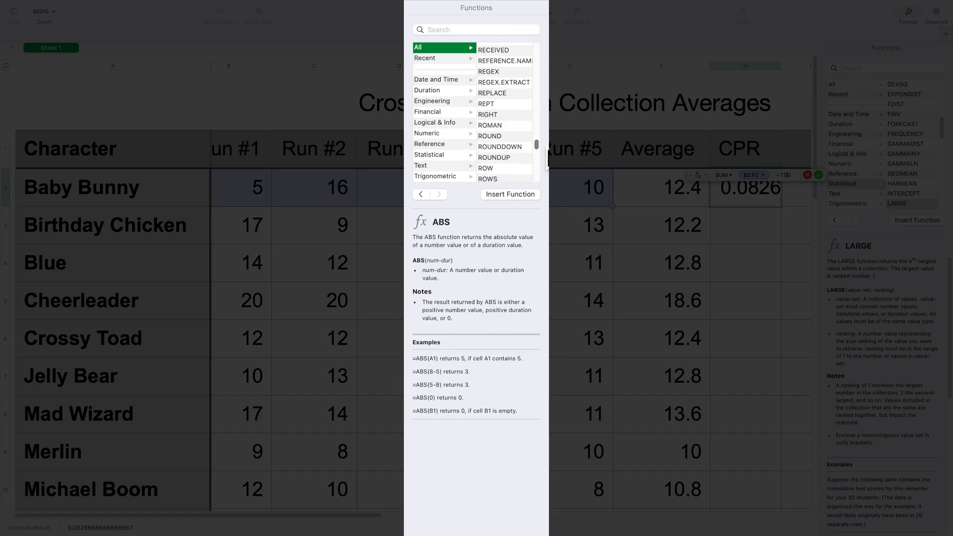
{"action": "left_click", "coordinate": [517, 137]}
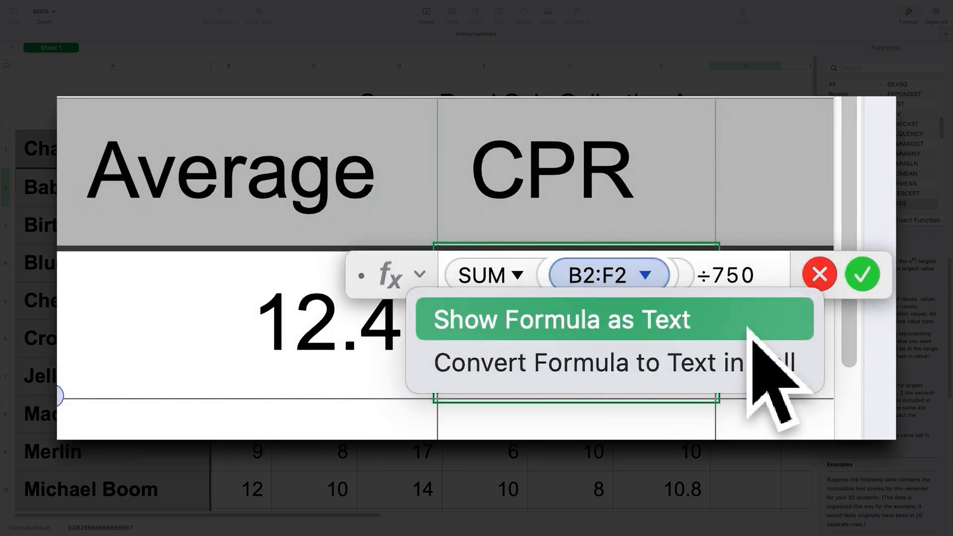
{"action": "left_click", "coordinate": [747, 328]}
{"action": "type", "text": "ROUND("}
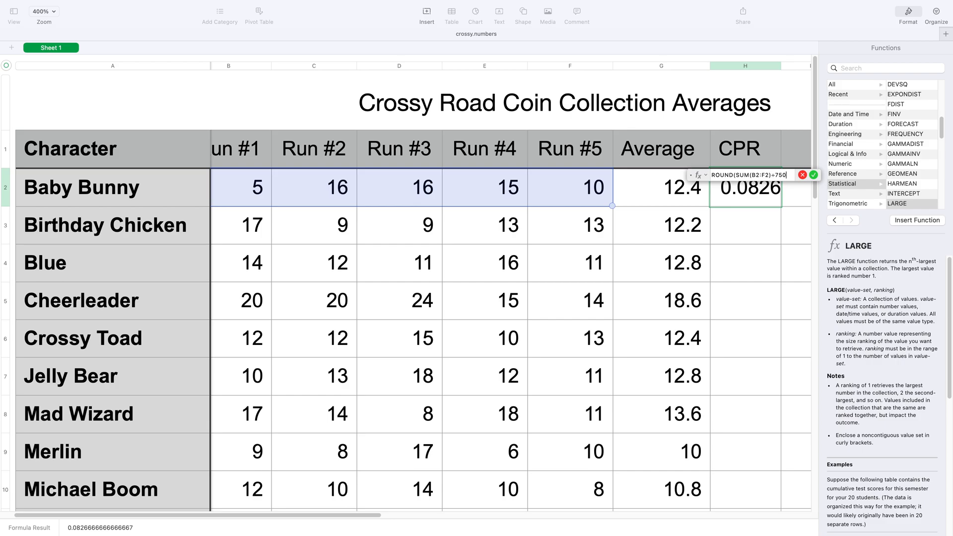
{"action": "type", "text": ",3)"}
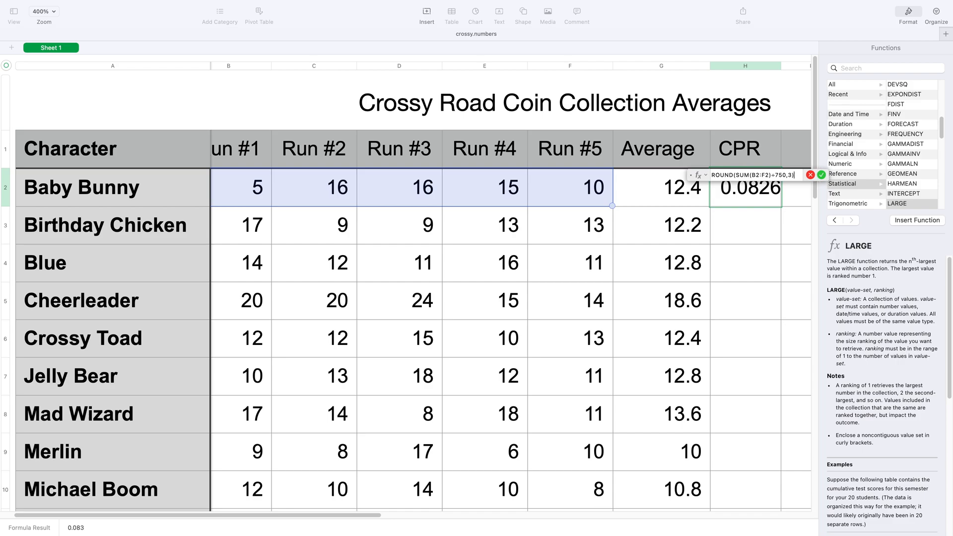
{"action": "key", "text": "Return"}
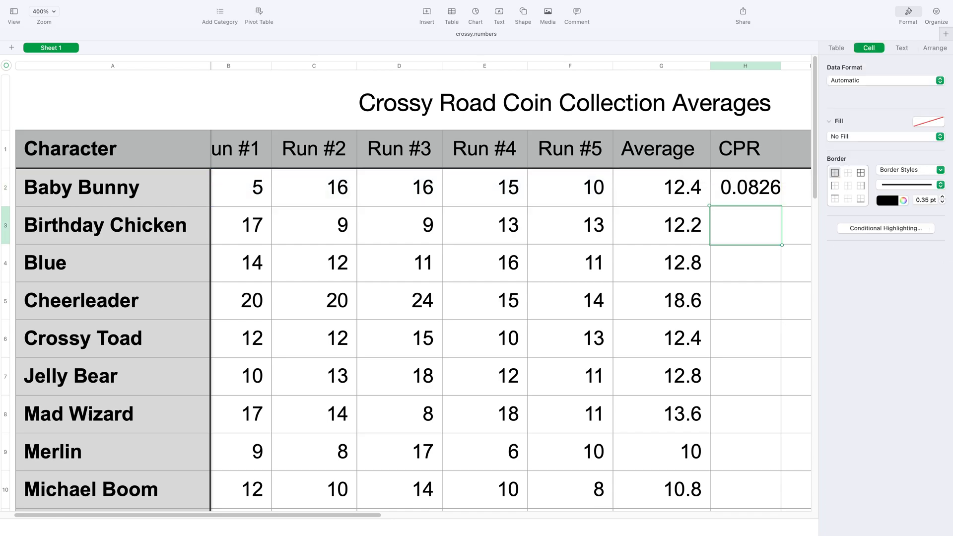
- Autofill the rounded CPR formula from H2 down to Toothbrush in row 17, and on the iPhone enter ROUND(SUM(B2:F2)÷750,3) in H2
{"action": "left_click", "coordinate": [770, 202]}
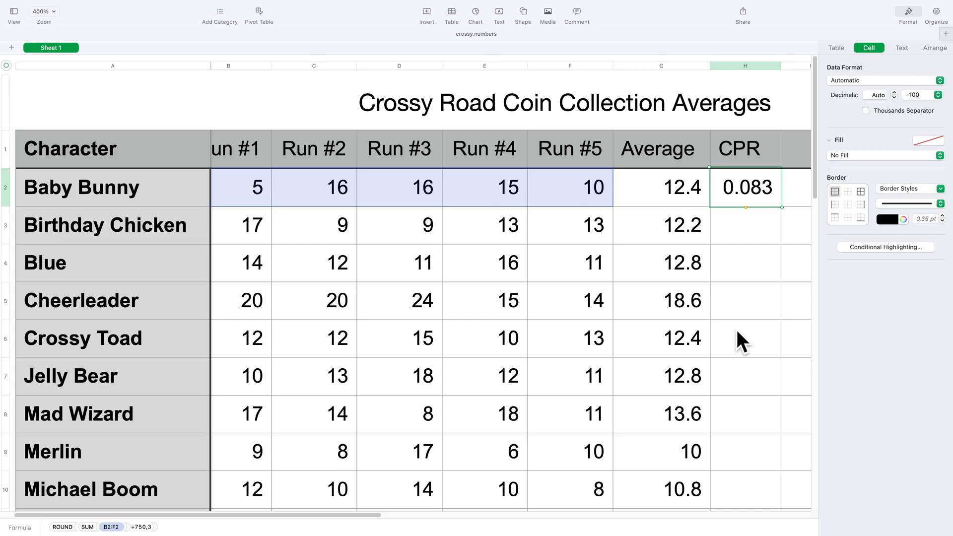
{"action": "left_click_drag", "start_coordinate": [747, 208], "coordinate": [756, 417]}
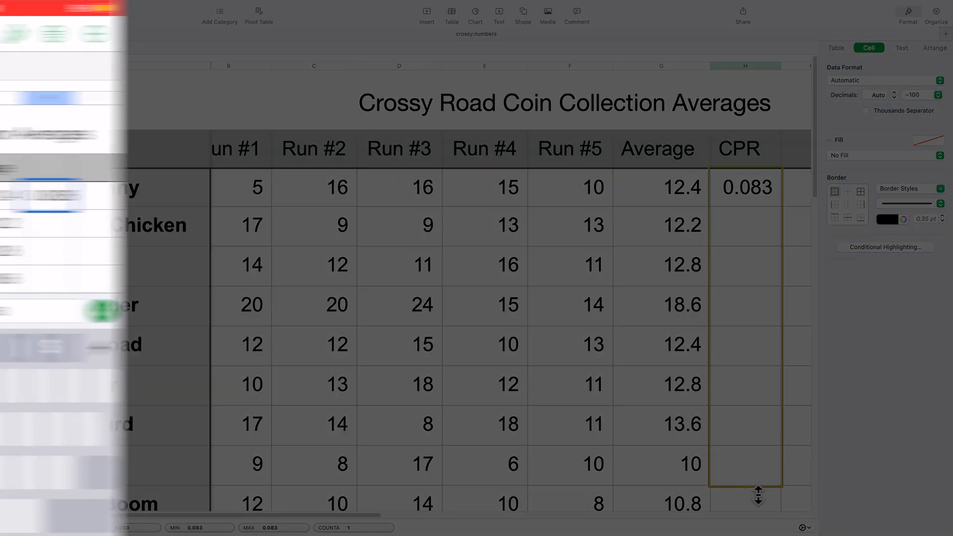
{"action": "left_click_drag", "start_coordinate": [759, 496], "coordinate": [754, 505]}
{"action": "type", "text": "RSUM(B2:F2)÷750"}
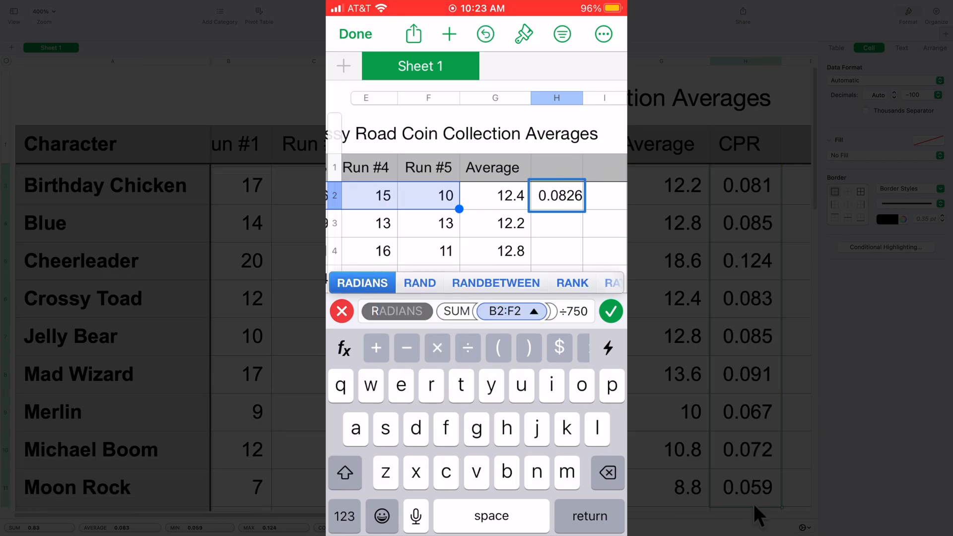
{"action": "type", "text": "OU"}
{"action": "scroll", "coordinate": [754, 504], "scroll_direction": "down", "scroll_amount": 2}
{"action": "scroll", "coordinate": [747, 486], "scroll_direction": "down", "scroll_amount": 6}
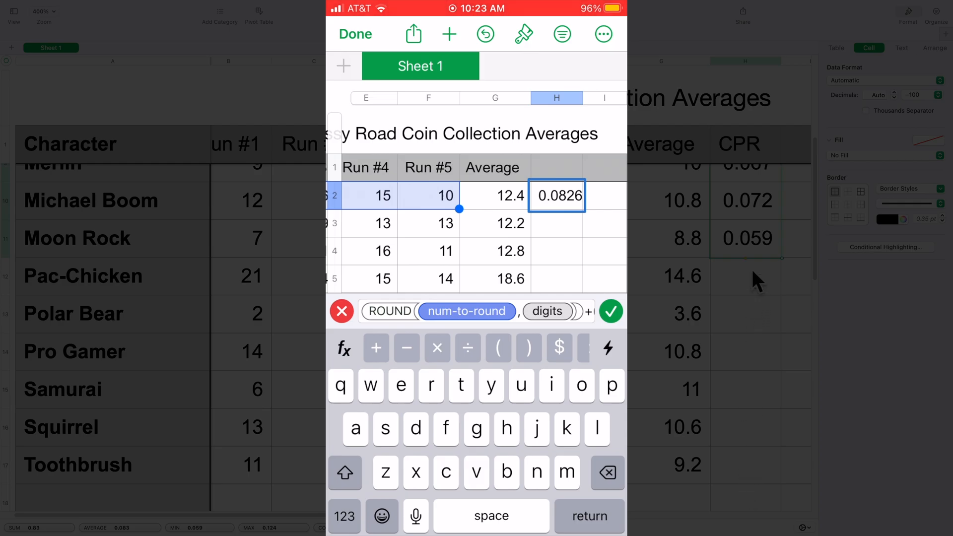
{"action": "left_click_drag", "start_coordinate": [755, 265], "coordinate": [760, 489]}
{"action": "scroll", "coordinate": [745, 413], "scroll_direction": "up", "scroll_amount": 3}
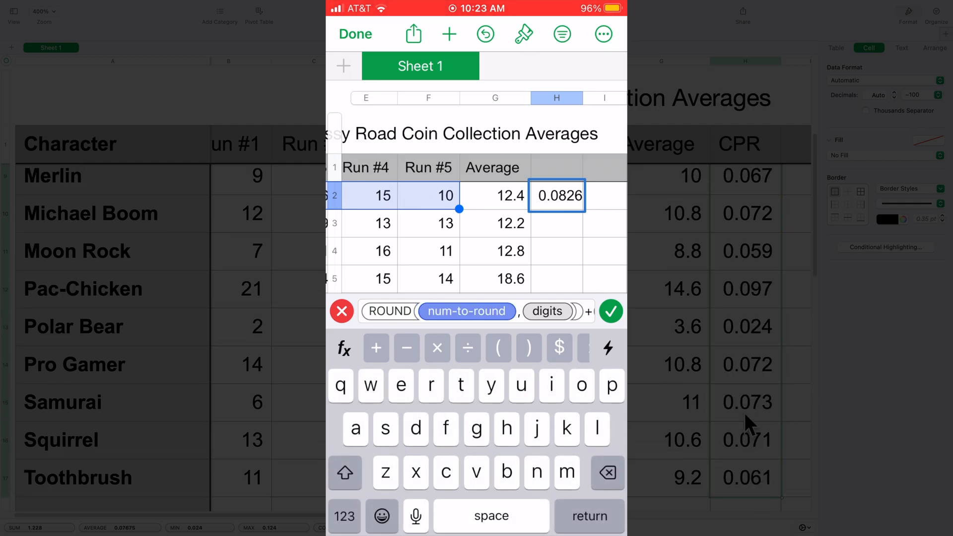
{"action": "type", "text": "SUM(B2:F2)÷750,3)"}
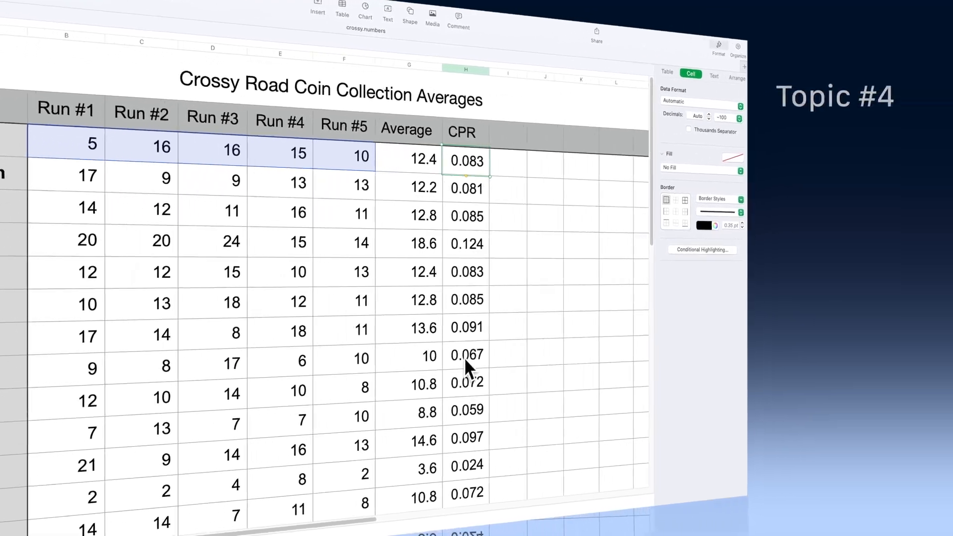
- Select the CPR values in column H from row 2 to row 17 and adjust their number of decimals
{"action": "scroll", "coordinate": [465, 358], "scroll_direction": "down", "scroll_amount": 4}
{"action": "left_click", "coordinate": [381, 471], "text": "shift"}
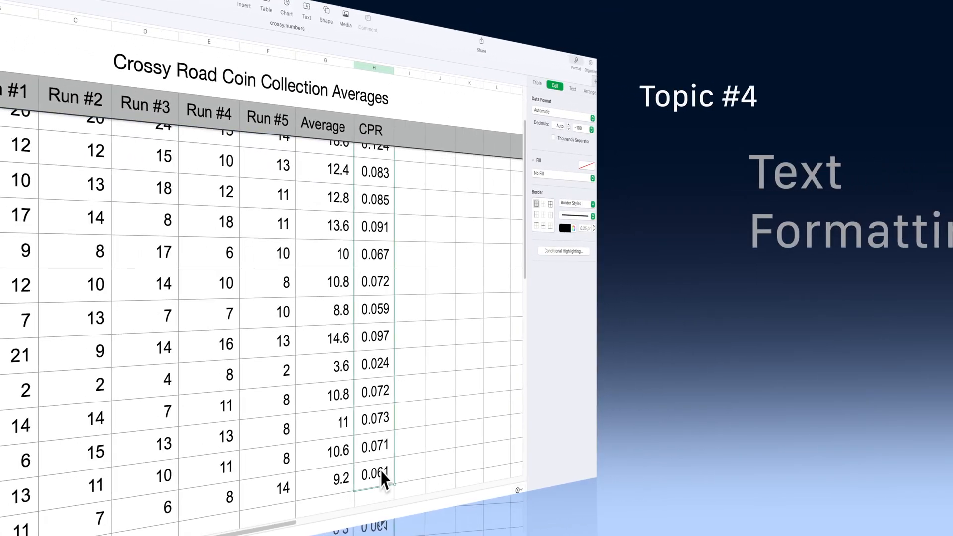
{"action": "scroll", "coordinate": [389, 387], "scroll_direction": "up", "scroll_amount": 4}
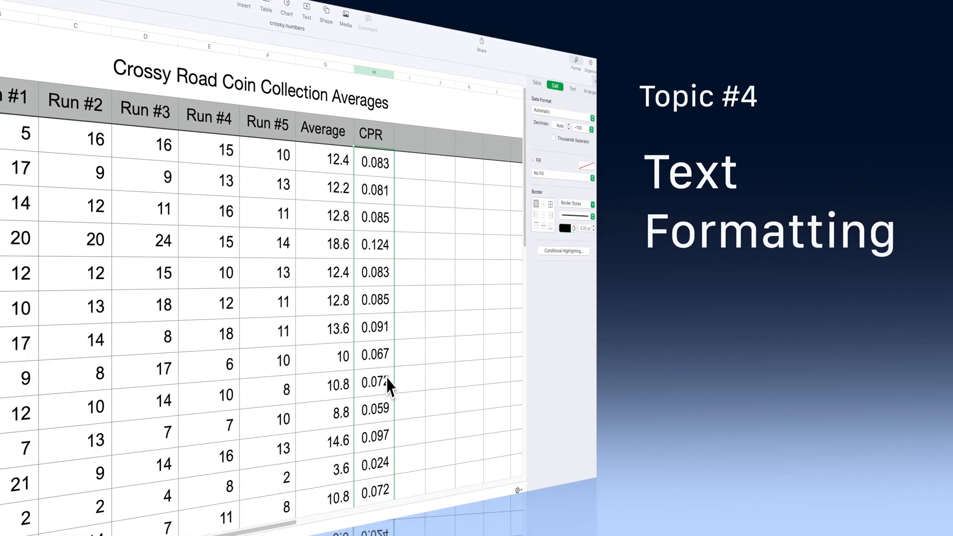
{"action": "left_click", "coordinate": [572, 129]}
{"action": "left_click", "coordinate": [572, 129]}
{"action": "left_click", "coordinate": [572, 129]}
{"action": "left_click", "coordinate": [572, 129]}
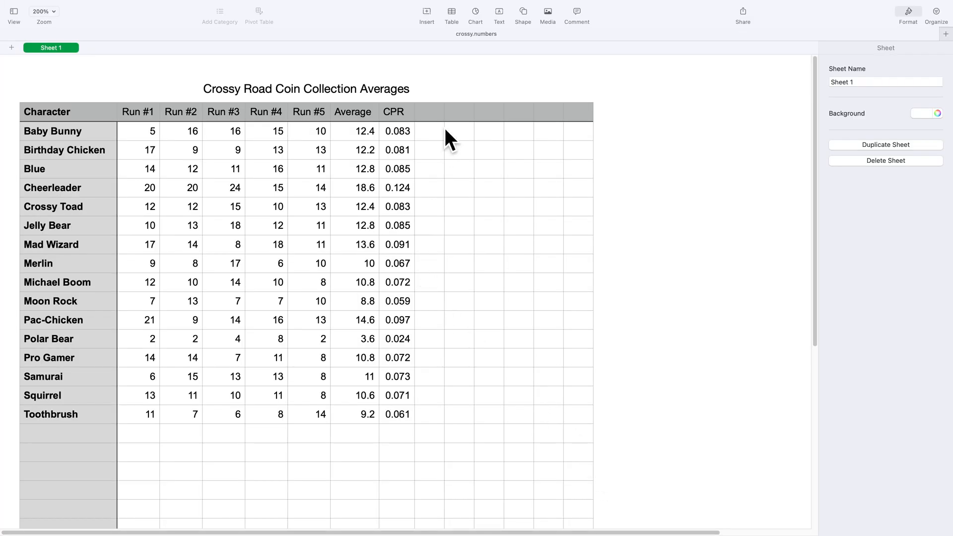
- Sort the table by the Average column in descending order
{"action": "left_click", "coordinate": [450, 79]}
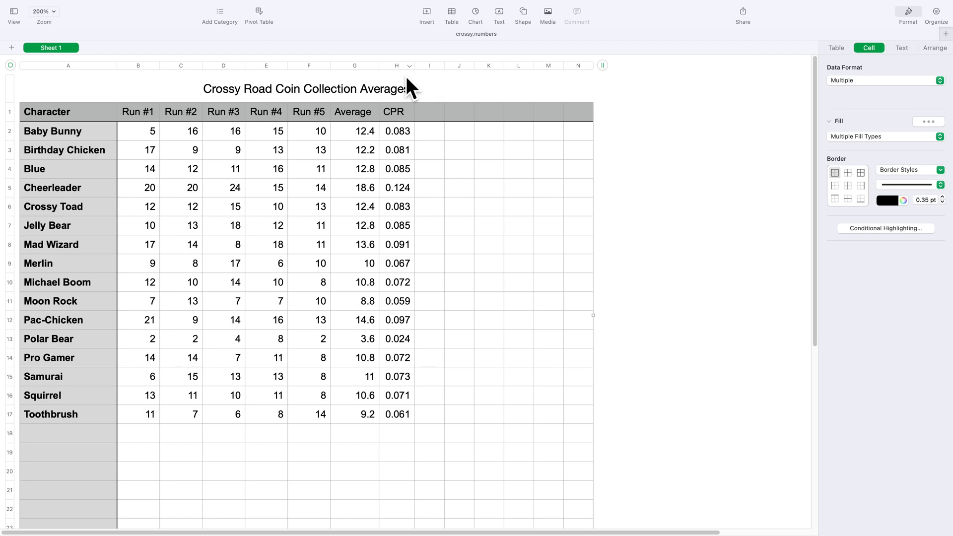
{"action": "left_click", "coordinate": [379, 69]}
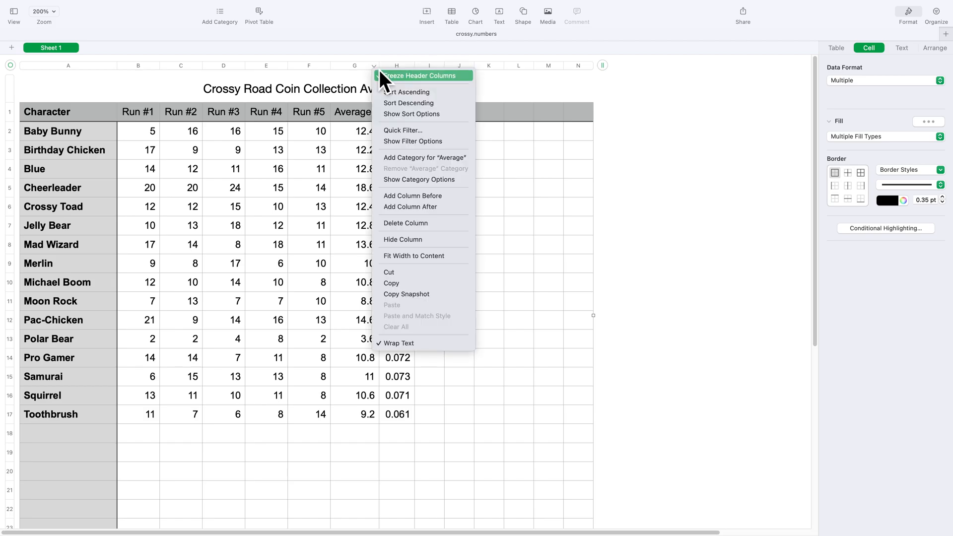
{"action": "left_click", "coordinate": [456, 106]}
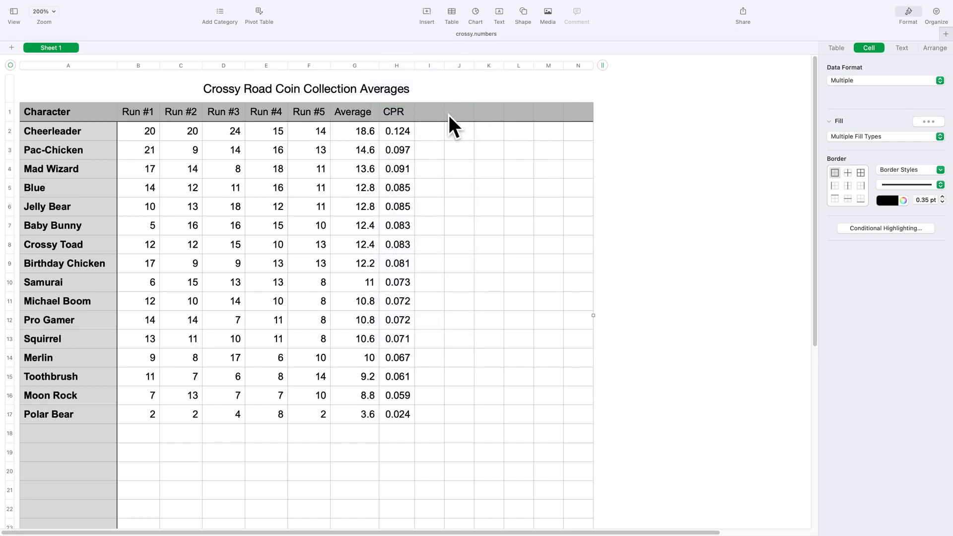
- Select row 2, review the commands available for the row, and dismiss them
{"action": "left_click", "coordinate": [10, 134]}
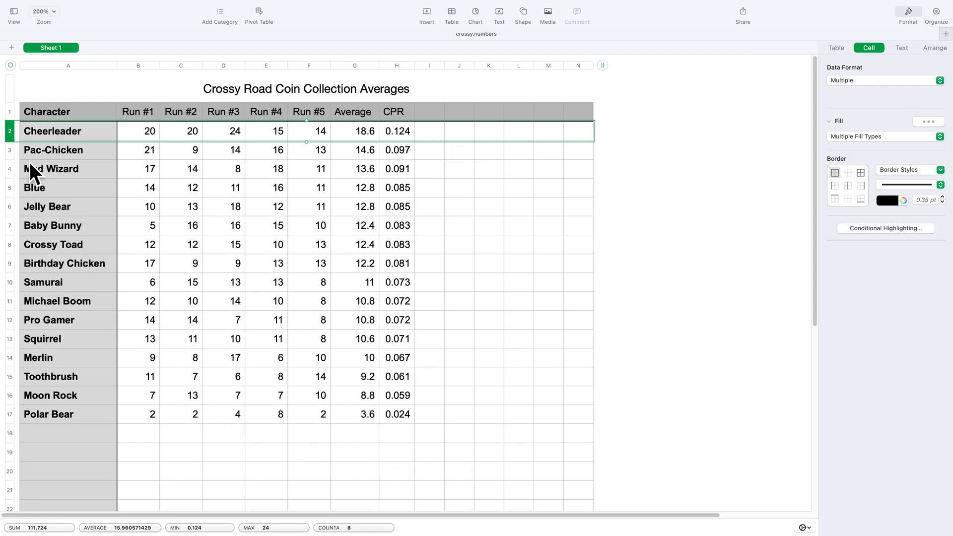
{"action": "right_click", "coordinate": [17, 136]}
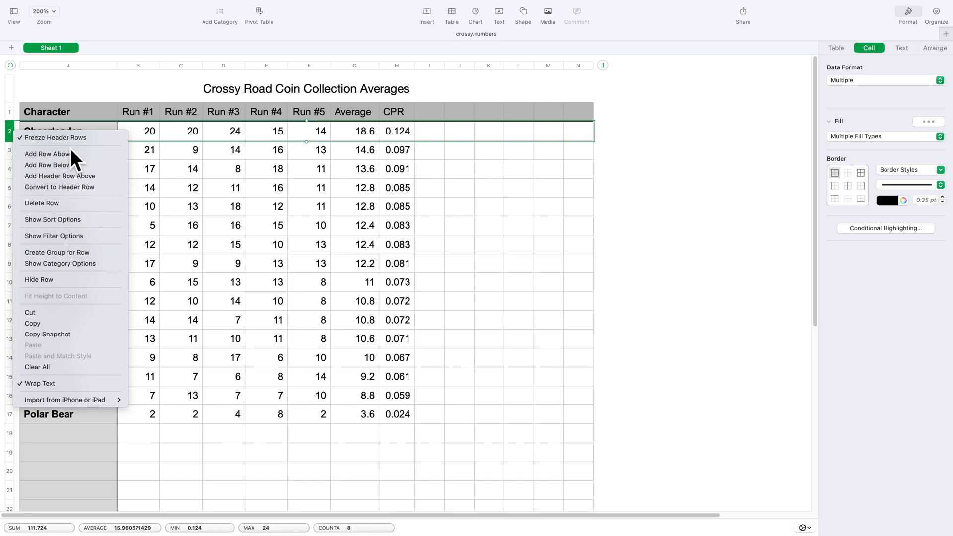
{"action": "mouse_move", "coordinate": [81, 400]}
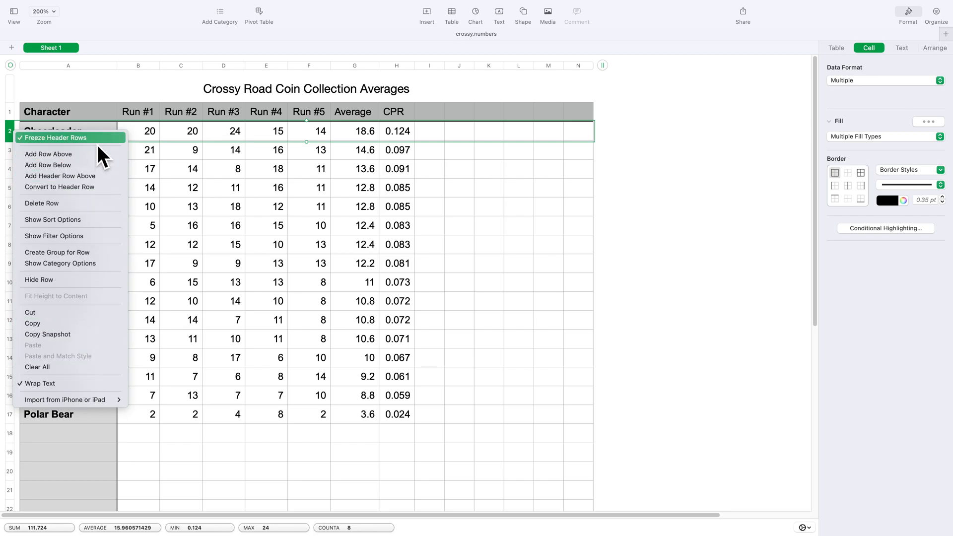
{"action": "left_click", "coordinate": [696, 419]}
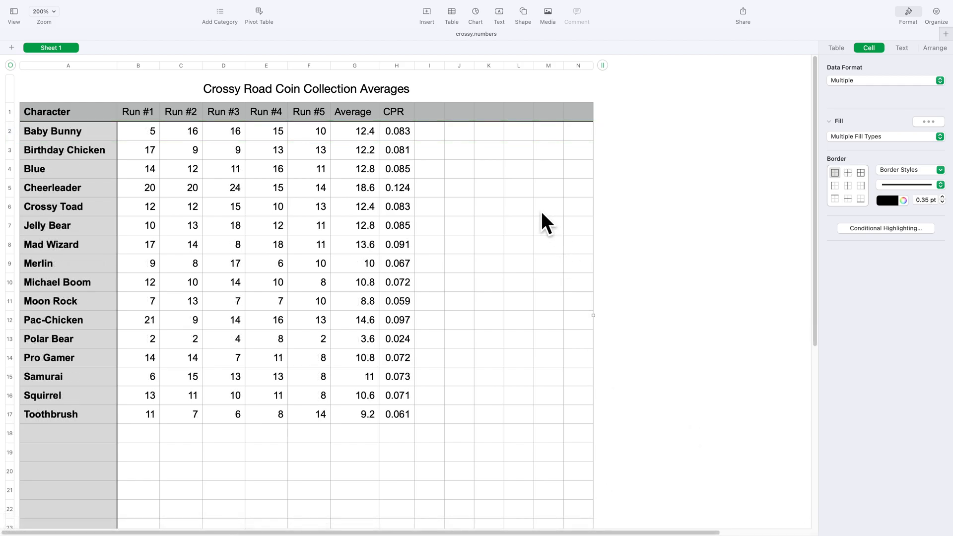
- Enter "L1" as the header of column J in cell J1
{"action": "left_click", "coordinate": [466, 116]}
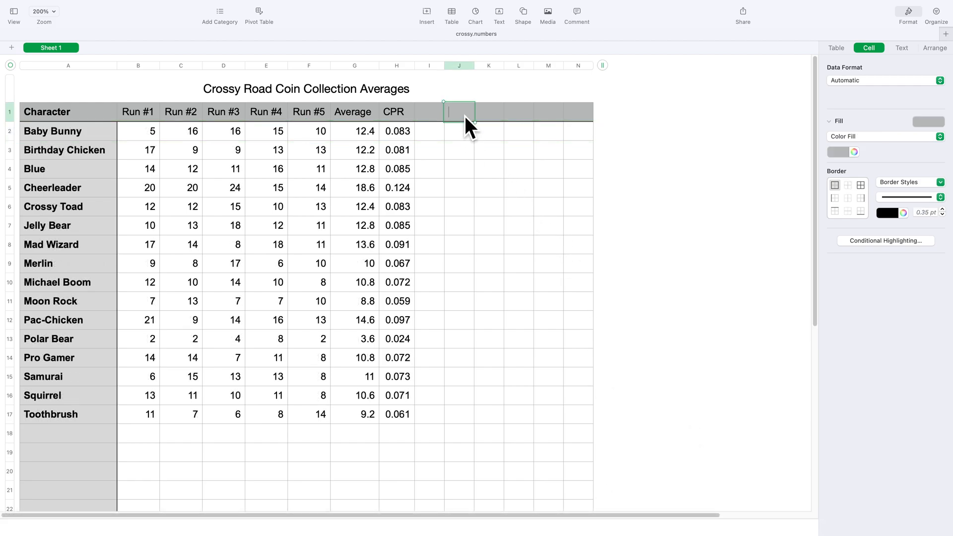
{"action": "type", "text": "L1"}
{"action": "left_click", "coordinate": [466, 139]}
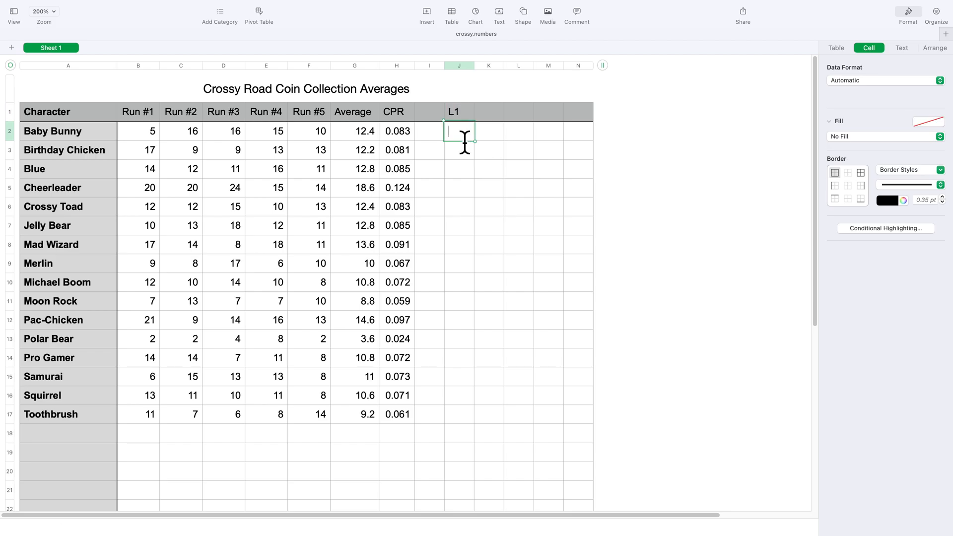
- Enter a LARGE formula in cell J2 with B2:F2 as the value set and 1 as the ranking
{"action": "type", "text": "="}
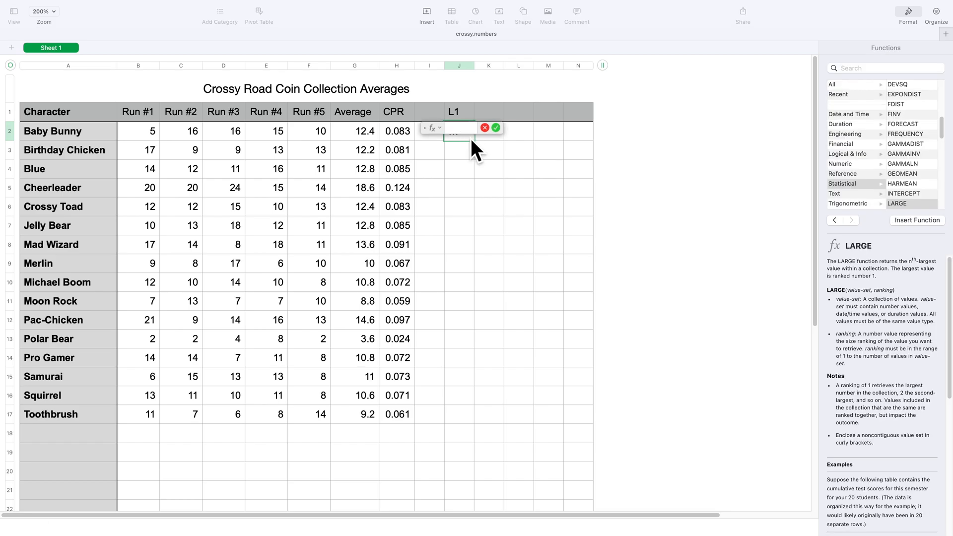
{"action": "left_click", "coordinate": [863, 87]}
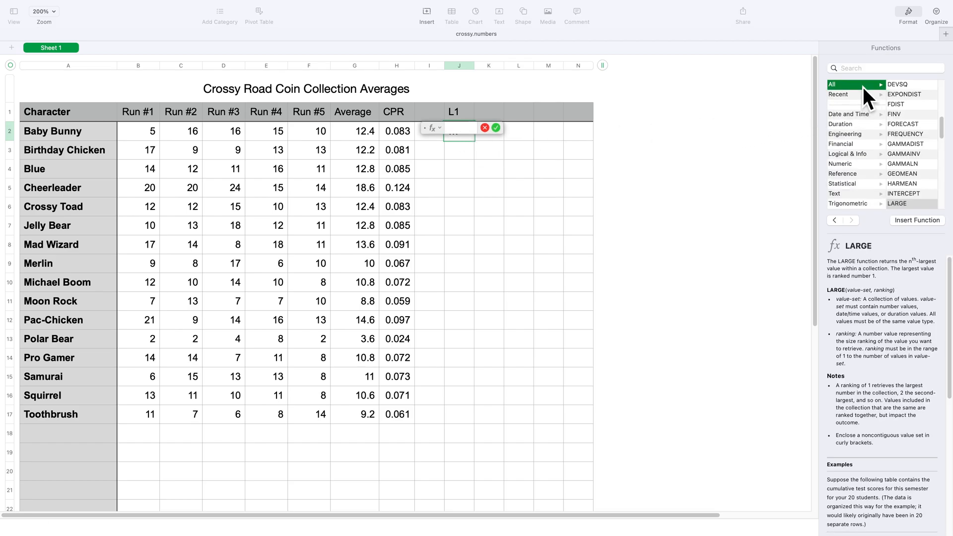
{"action": "left_click_drag", "start_coordinate": [945, 90], "coordinate": [942, 150]}
{"action": "left_click", "coordinate": [923, 129]}
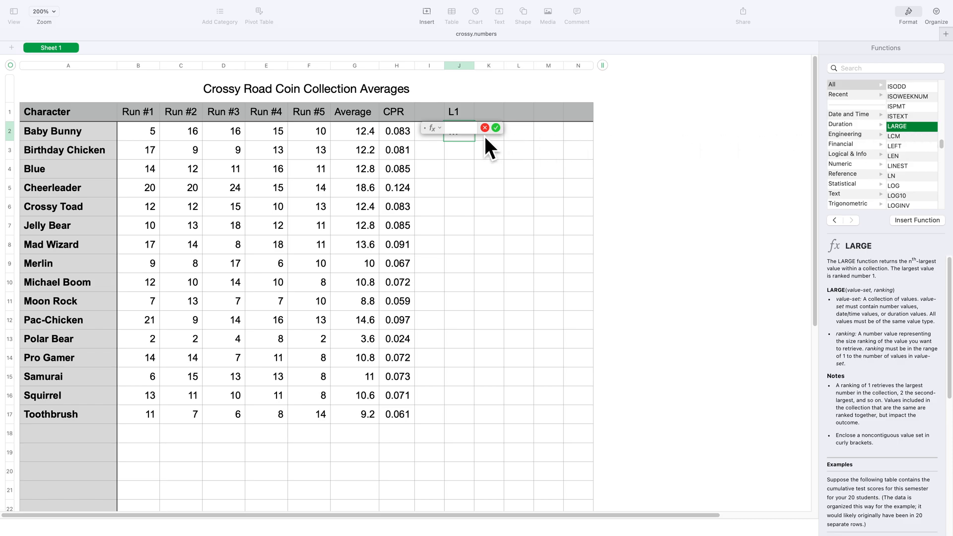
{"action": "type", "text": "L"}
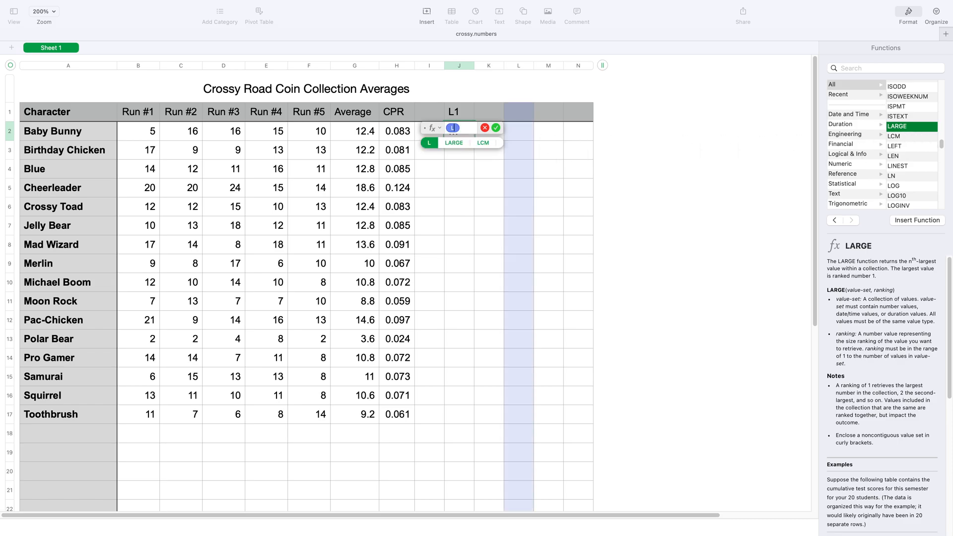
{"action": "type", "text": "ARGE"}
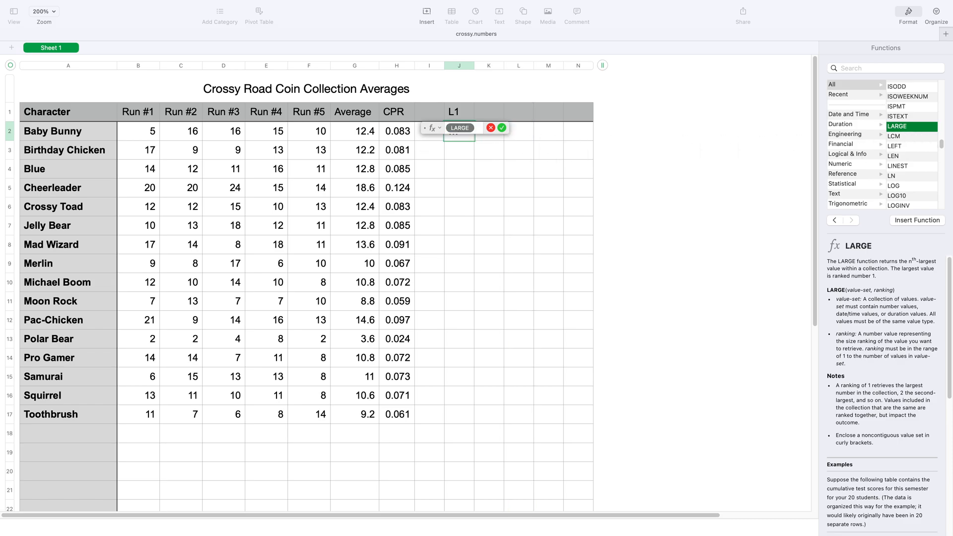
{"action": "key", "text": "Return"}
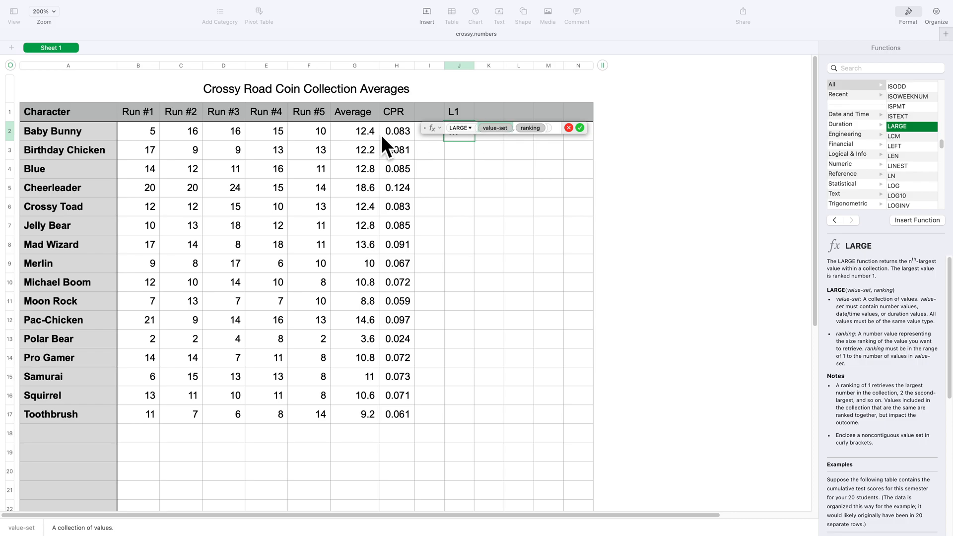
{"action": "left_click_drag", "start_coordinate": [150, 136], "coordinate": [180, 138]}
{"action": "left_click_drag", "start_coordinate": [247, 139], "coordinate": [320, 136]}
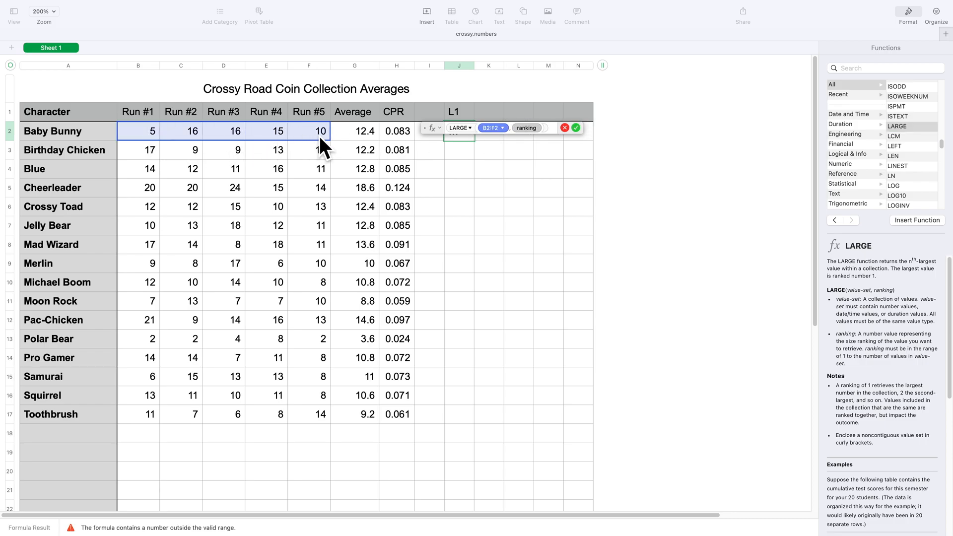
{"action": "left_click", "coordinate": [534, 130]}
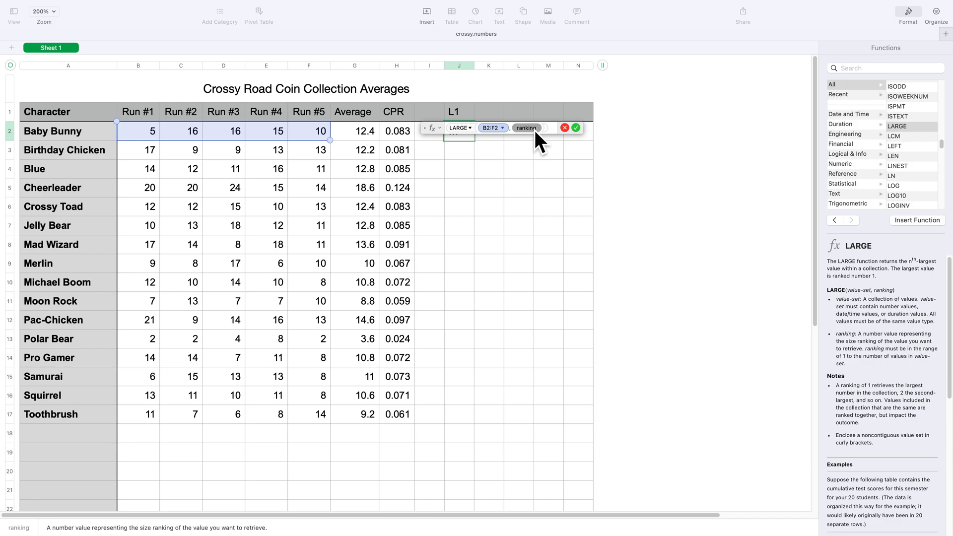
{"action": "type", "text": "1"}
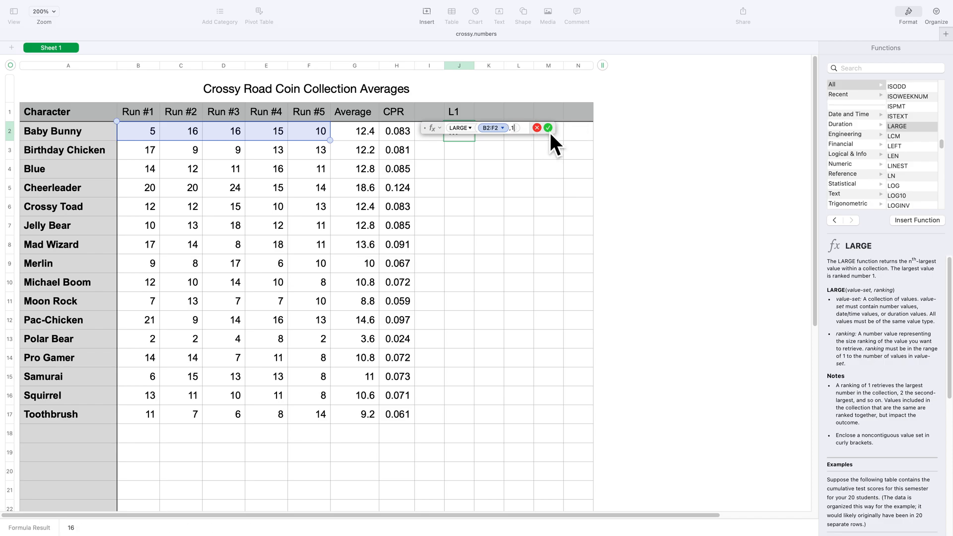
{"action": "left_click", "coordinate": [548, 128]}
- Fill the header and formula in J1:J2 across to column N, and correct the K2 formula to rank 2 of B2:F2
{"action": "key", "text": "super+shift+period"}
{"action": "left_click_drag", "start_coordinate": [587, 152], "coordinate": [728, 174]}
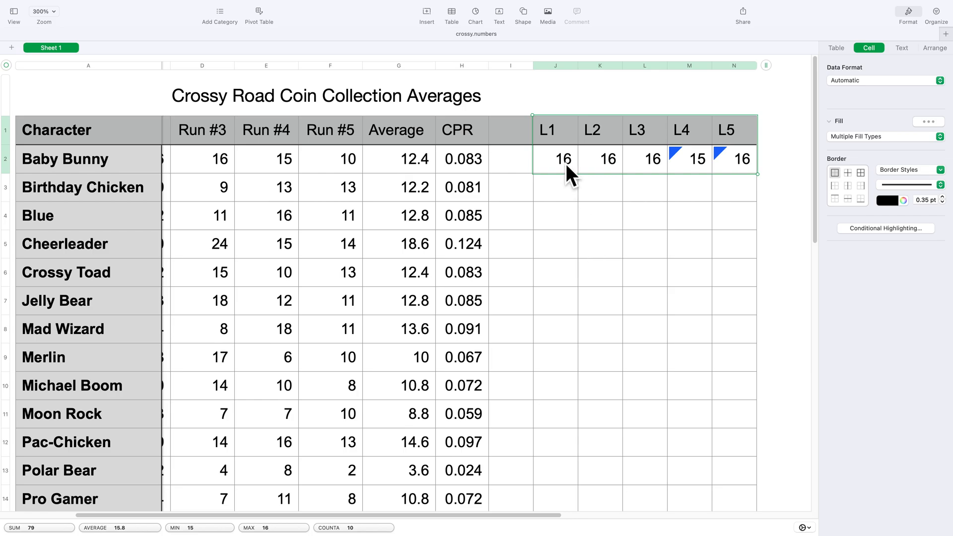
{"action": "double_click", "coordinate": [595, 160]}
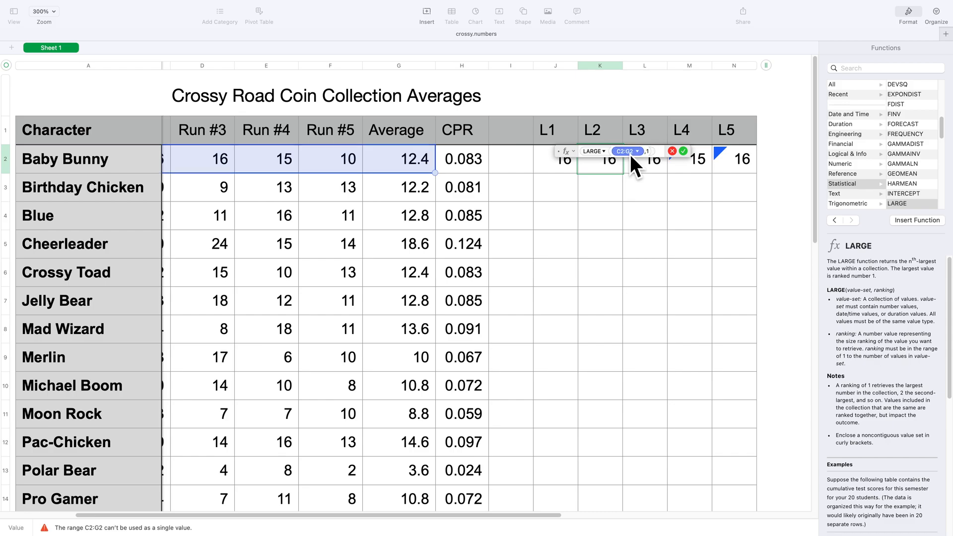
{"action": "left_click", "coordinate": [52, 12]}
{"action": "left_click", "coordinate": [58, 94]}
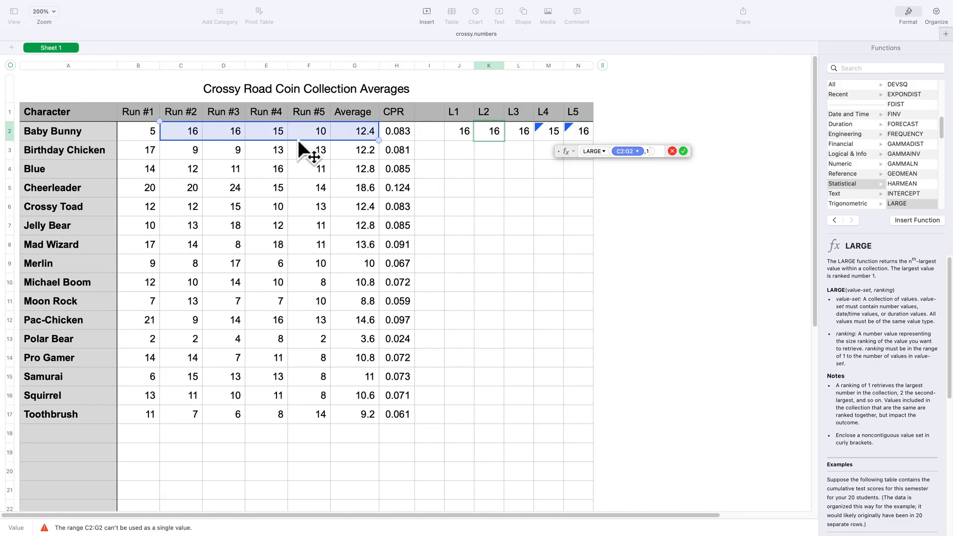
{"action": "key", "text": "Left"}
{"action": "key", "text": "Return"}
- Change the LARGE formula in cell L2 to use the range B2:F2 with ranking 3
{"action": "left_click", "coordinate": [520, 135]}
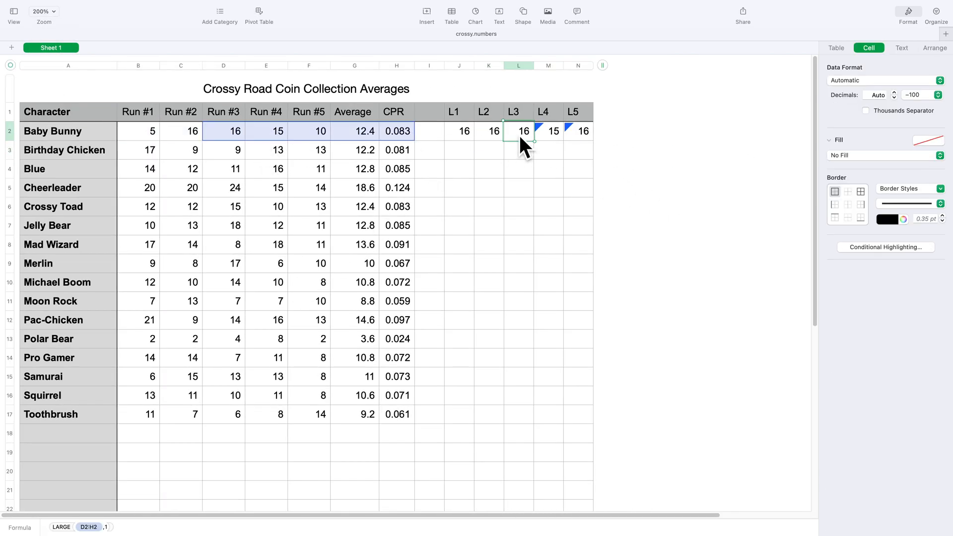
{"action": "double_click", "coordinate": [519, 135]}
{"action": "key", "text": "Left"}
{"action": "key", "text": "Left"}
{"action": "key", "text": "BackSpace"}
{"action": "type", "text": "3"}
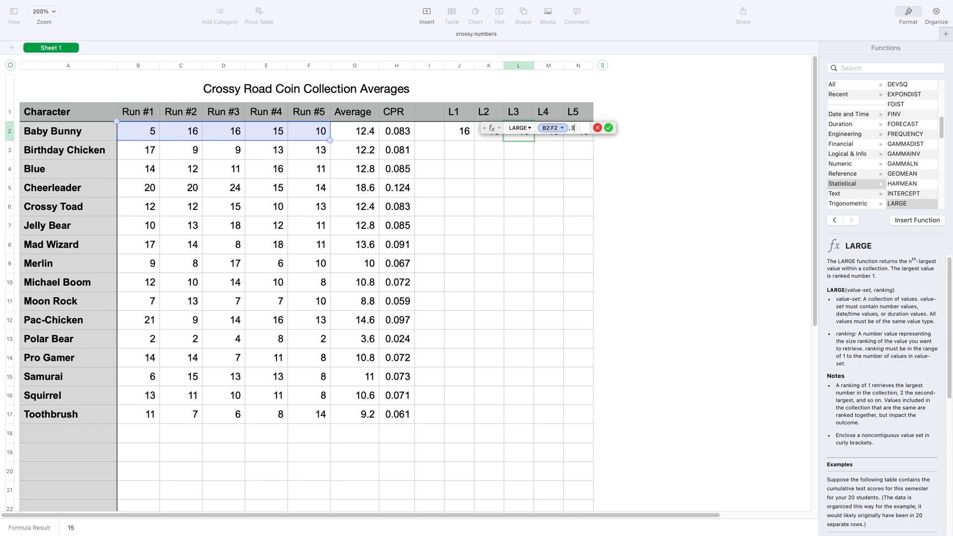
{"action": "key", "text": "Return"}
- Change the LARGE formula in cell M2 to use the range B2:F2 with ranking 4
{"action": "double_click", "coordinate": [550, 135]}
{"action": "key", "text": "Left"}
{"action": "key", "text": "Left"}
{"action": "key", "text": "Left"}
{"action": "key", "text": "BackSpace"}
{"action": "type", "text": "4"}
{"action": "key", "text": "Return"}
- Change the LARGE formula in cell N2 to use the range B2:F2 with ranking 5
{"action": "double_click", "coordinate": [589, 134]}
{"action": "key", "text": "Left"}
{"action": "key", "text": "Left"}
{"action": "key", "text": "Left"}
{"action": "key", "text": "Left"}
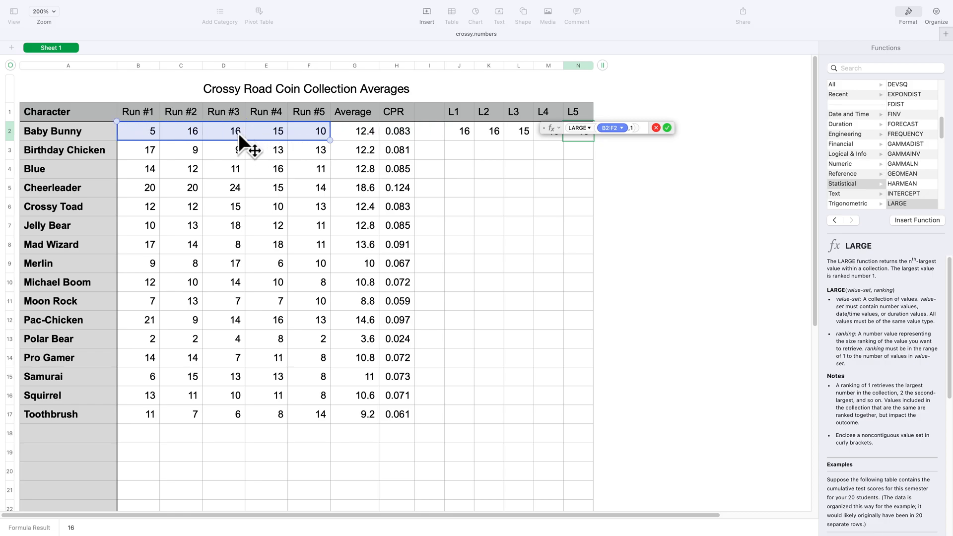
{"action": "key", "text": "BackSpace"}
{"action": "type", "text": "5"}
{"action": "key", "text": "Return"}
- Fill the LARGE formulas in J2:N2 down to row 17
{"action": "left_click_drag", "start_coordinate": [461, 133], "coordinate": [578, 133]}
{"action": "left_click_drag", "start_coordinate": [519, 142], "coordinate": [576, 428]}
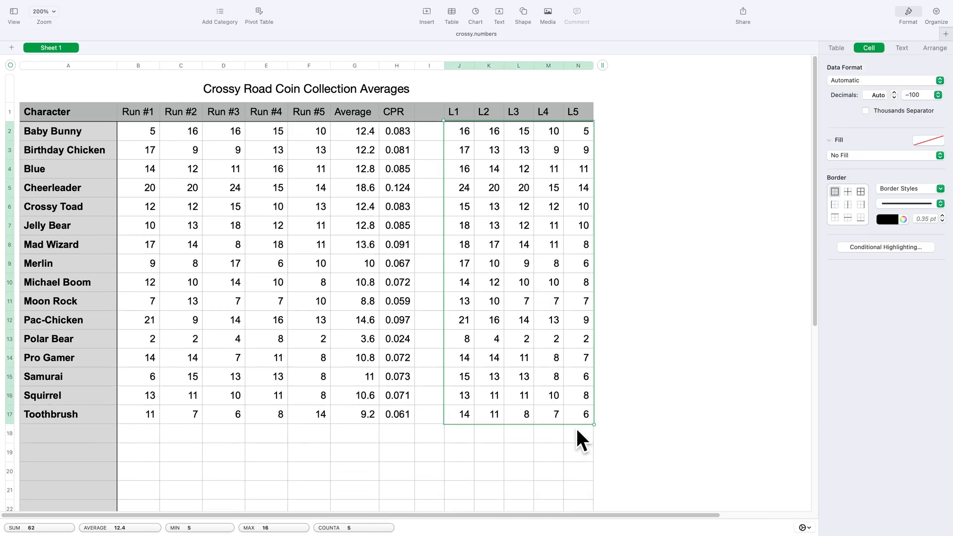
{"action": "left_click", "coordinate": [660, 419]}
- Add a conditional highlighting rule to cell B2 for numbers equal to column J with Green Fill, and extend it to B2:F17
{"action": "left_click", "coordinate": [149, 139]}
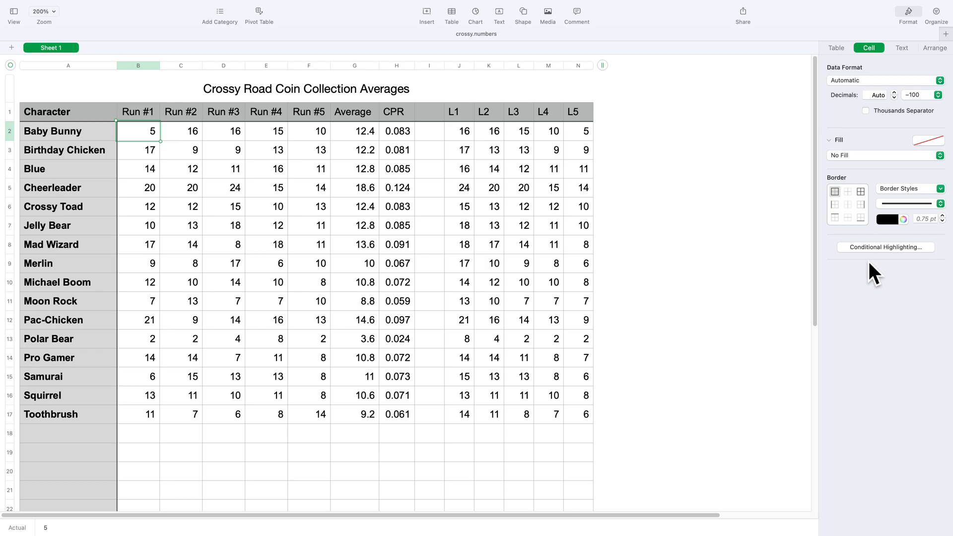
{"action": "left_click", "coordinate": [892, 248]}
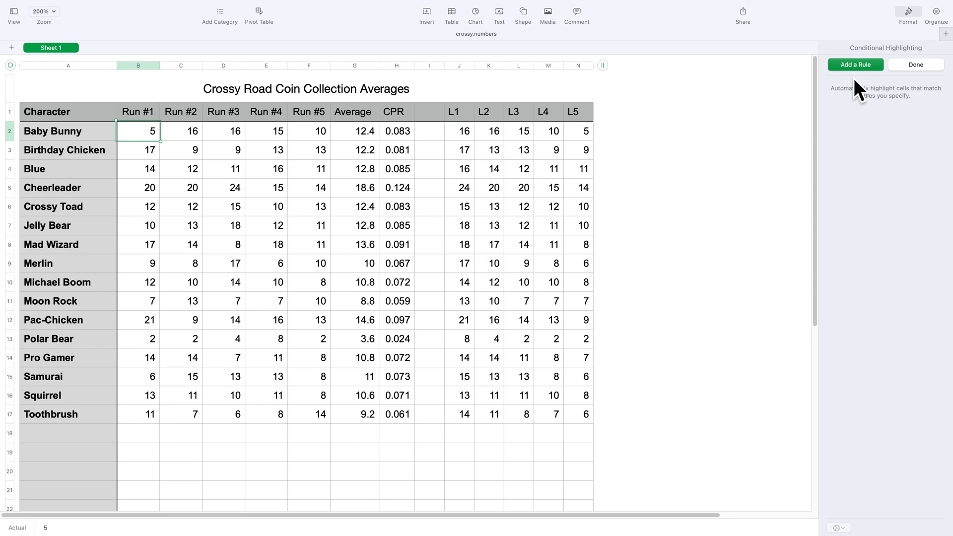
{"action": "left_click", "coordinate": [863, 73]}
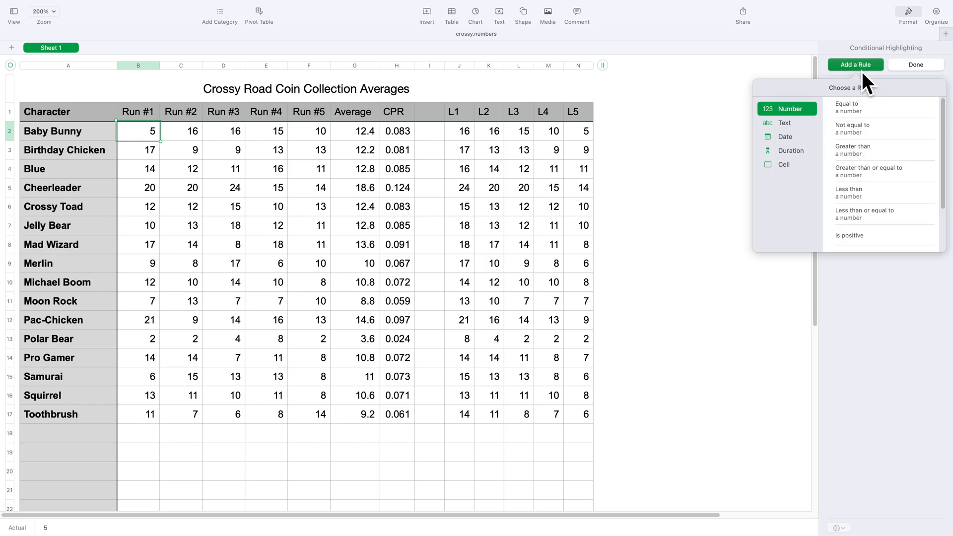
{"action": "left_click", "coordinate": [868, 115]}
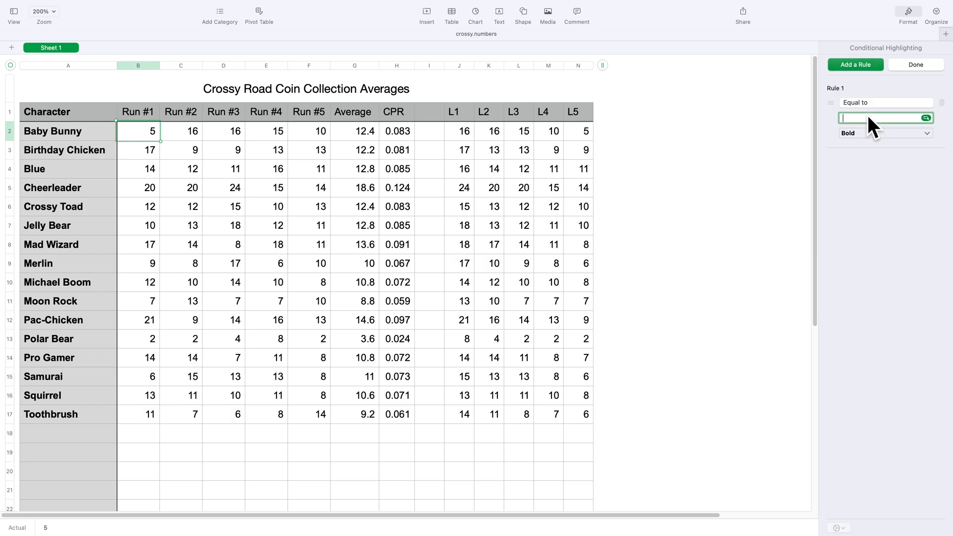
{"action": "left_click", "coordinate": [931, 120]}
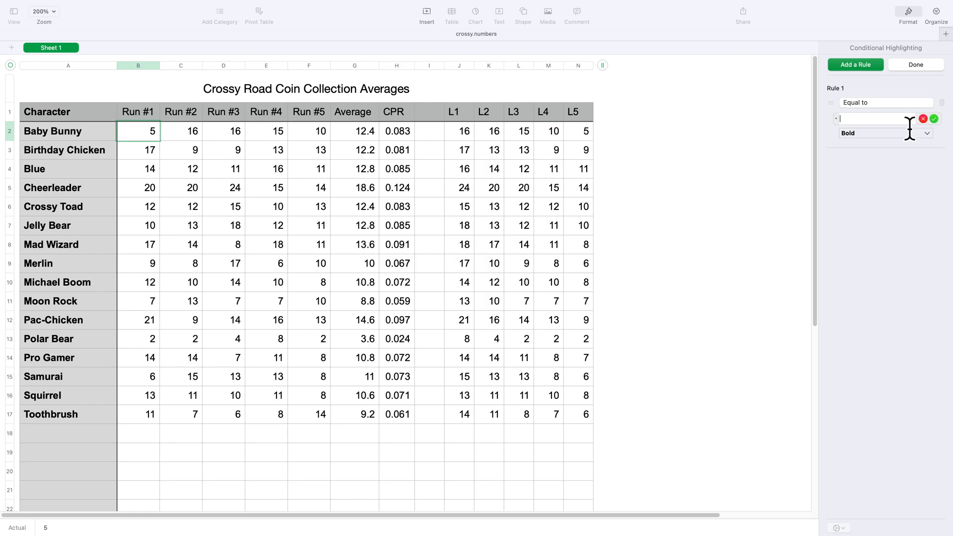
{"action": "left_click", "coordinate": [464, 68]}
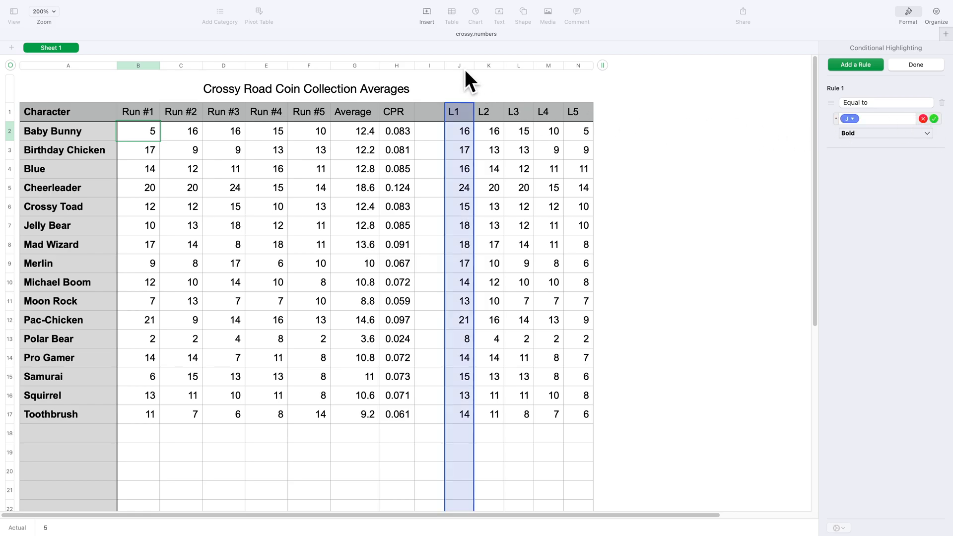
{"action": "left_click", "coordinate": [934, 137]}
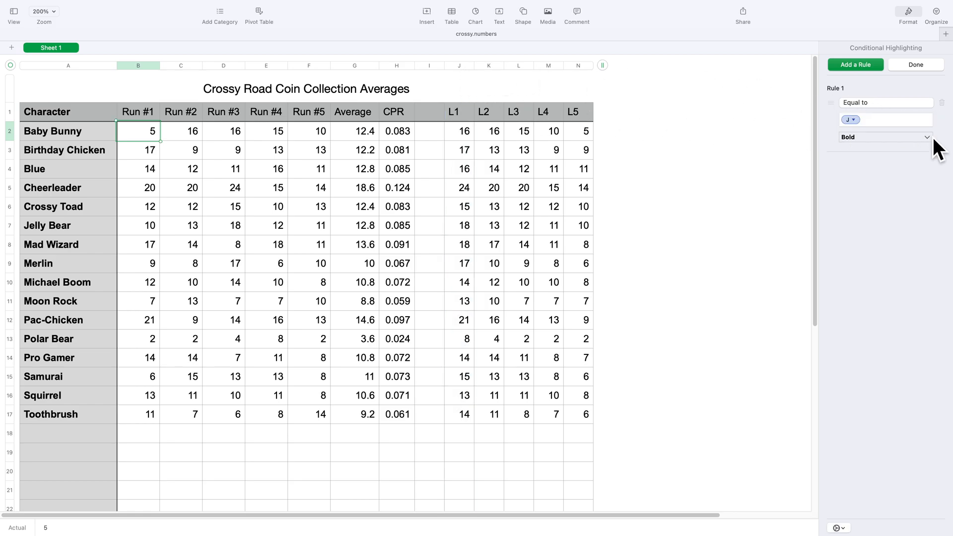
{"action": "left_click", "coordinate": [934, 137]}
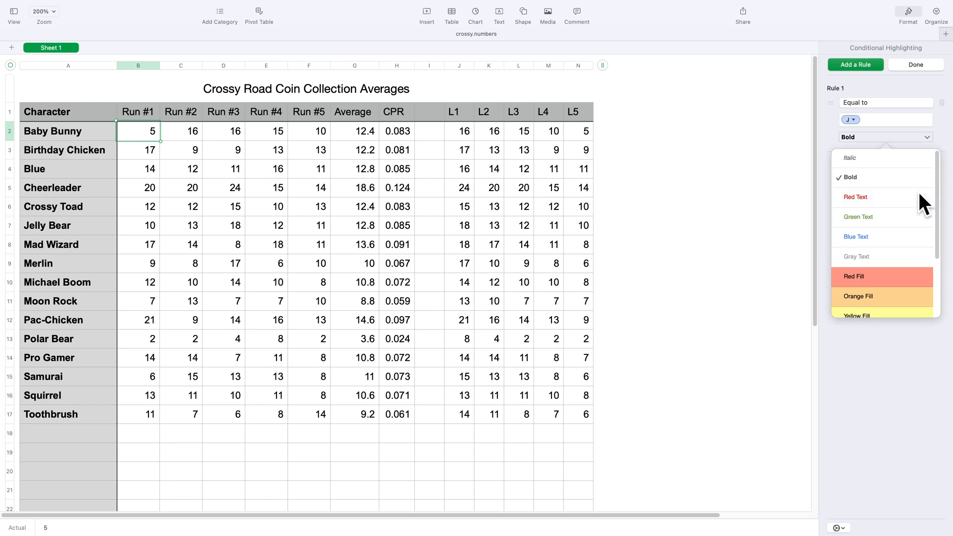
{"action": "scroll", "coordinate": [919, 190], "scroll_direction": "down", "scroll_amount": 3}
{"action": "scroll", "coordinate": [916, 190], "scroll_direction": "down", "scroll_amount": 1}
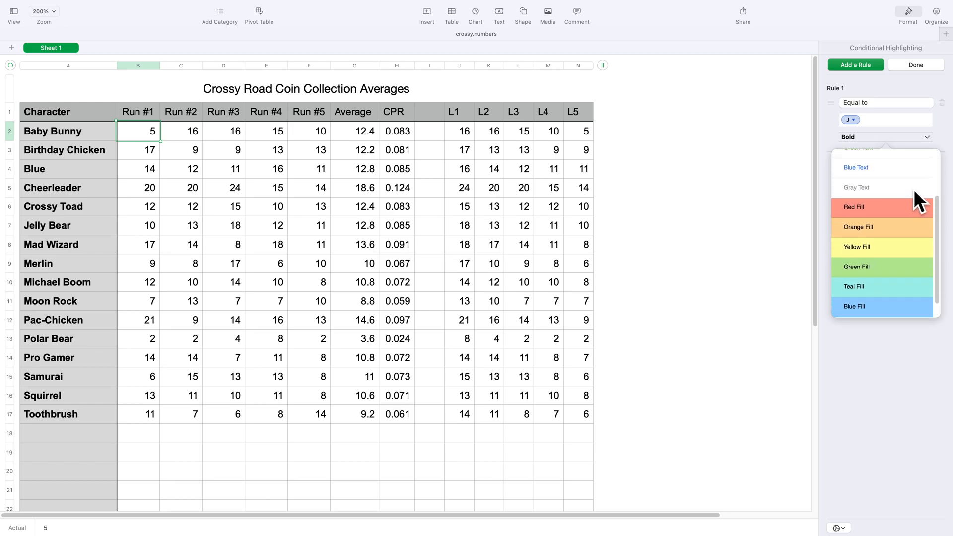
{"action": "left_click", "coordinate": [901, 268]}
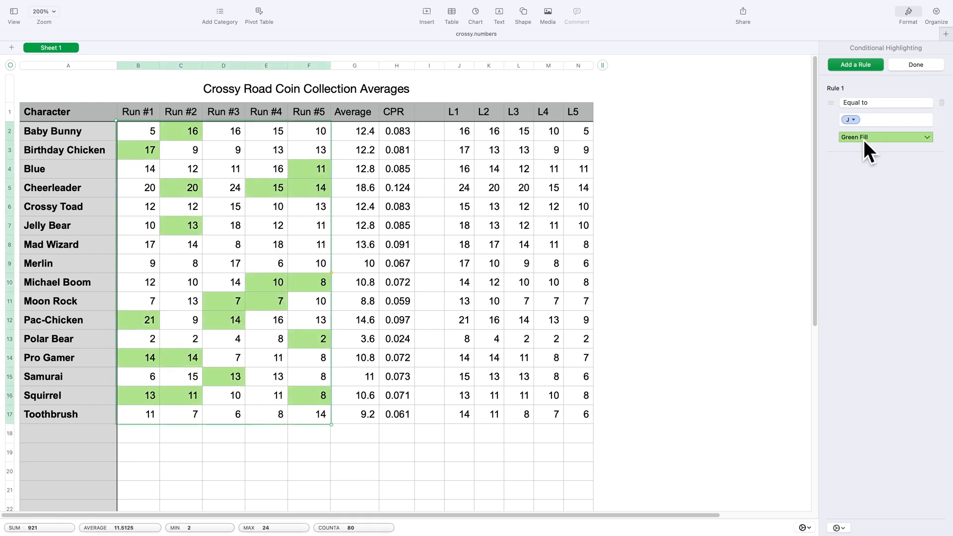
- Add a second highlighting rule to B2:F17 for numbers equal to column N with Red Fill
{"action": "left_click", "coordinate": [865, 68]}
{"action": "left_click", "coordinate": [877, 106]}
{"action": "left_click", "coordinate": [928, 194]}
{"action": "left_click", "coordinate": [582, 66]}
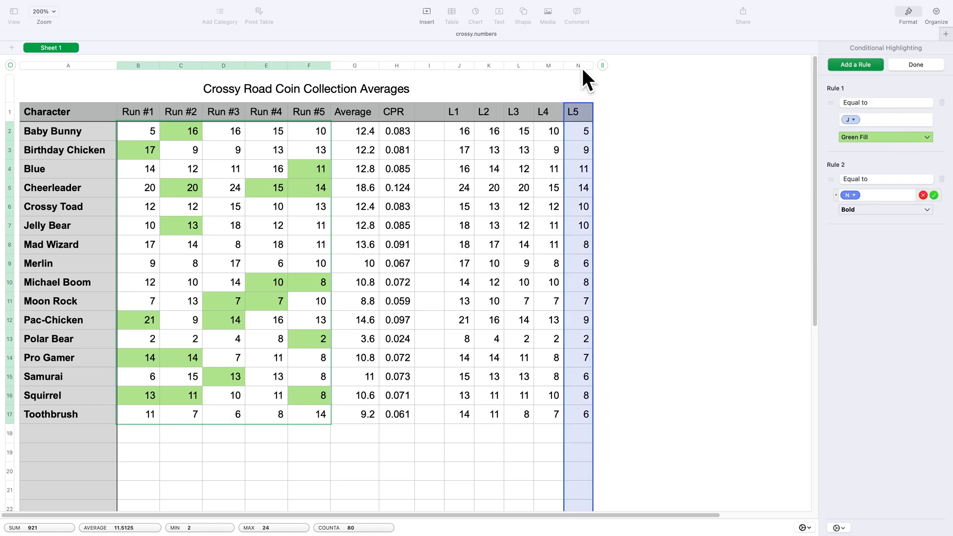
{"action": "left_click", "coordinate": [933, 212]}
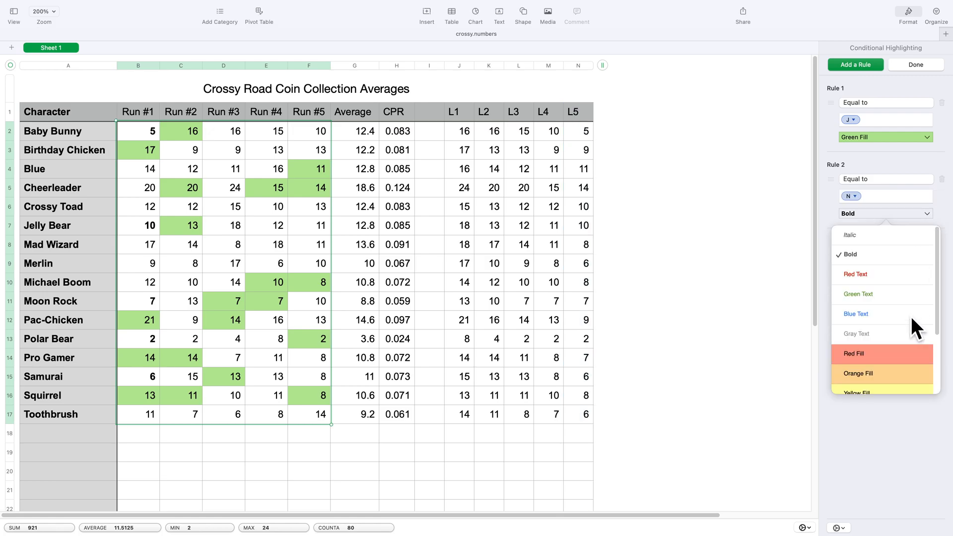
{"action": "left_click", "coordinate": [905, 359]}
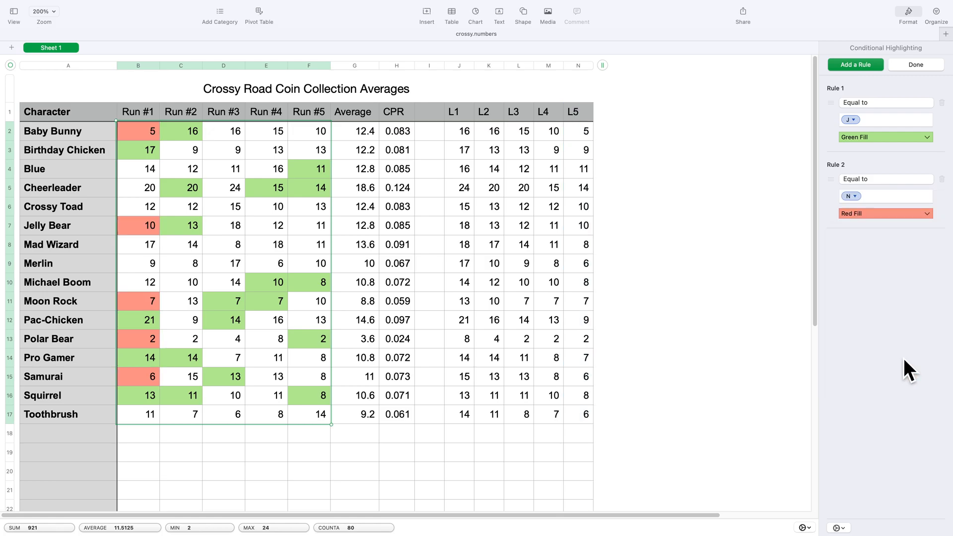
- For the Run #2 values in C2:C17, point the green rule to column J and the red rule to column N
{"action": "left_click", "coordinate": [189, 139]}
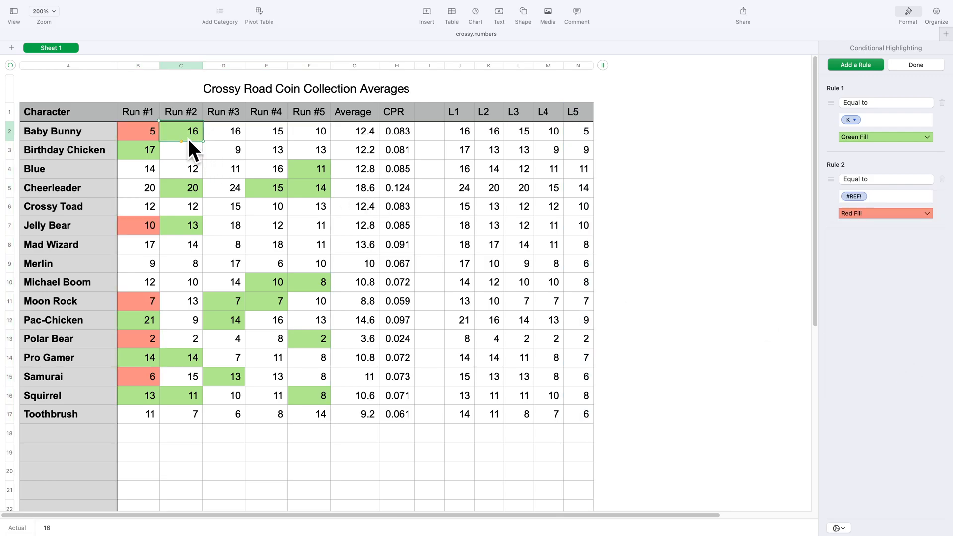
{"action": "left_click_drag", "start_coordinate": [183, 415], "coordinate": [183, 139]}
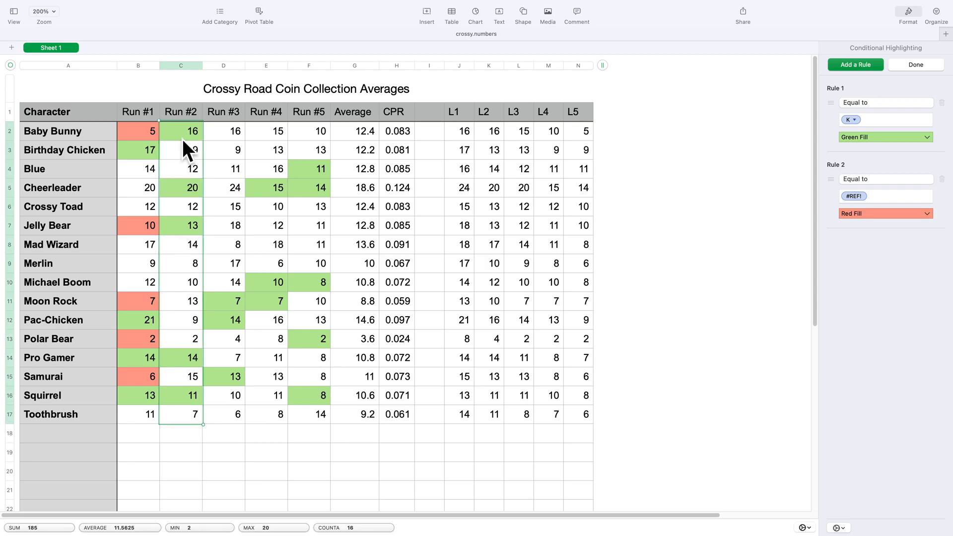
{"action": "left_click", "coordinate": [853, 120]}
{"action": "left_click", "coordinate": [470, 114]}
{"action": "left_click", "coordinate": [855, 197]}
{"action": "left_click", "coordinate": [584, 68]}
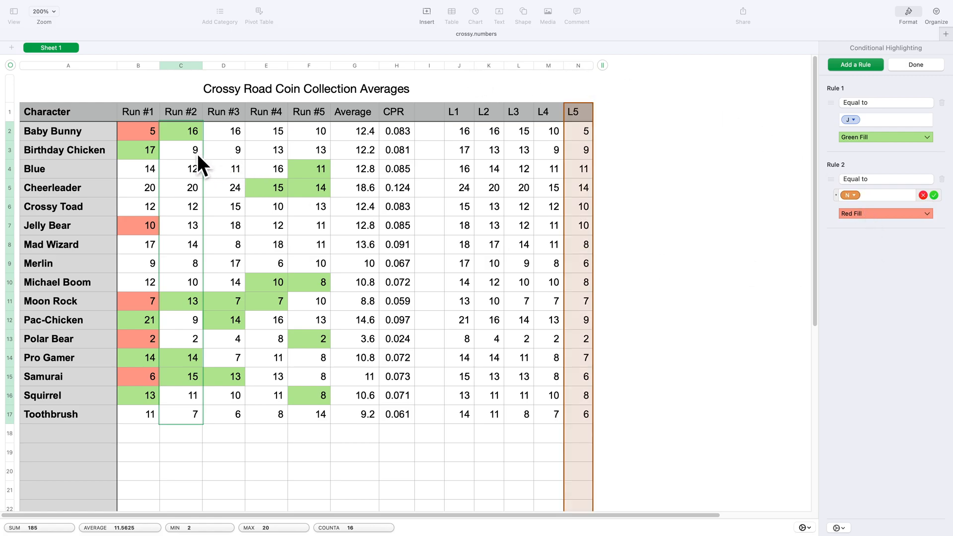
{"action": "key", "text": "Return"}
- For the Run #3 values in D2:D17, point the green rule to column J and the red rule to column N
{"action": "mouse_move", "coordinate": [238, 133]}
{"action": "left_mouse_down"}
{"action": "mouse_move", "coordinate": [240, 401]}
{"action": "mouse_move", "coordinate": [238, 132]}
{"action": "left_mouse_up"}
{"action": "left_click", "coordinate": [853, 120]}
{"action": "left_click", "coordinate": [463, 132]}
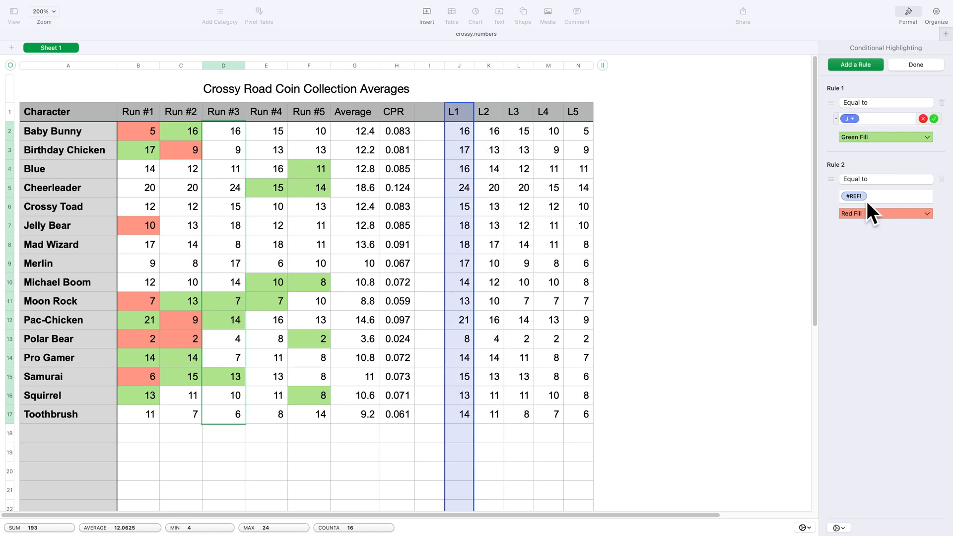
{"action": "left_click", "coordinate": [866, 200]}
{"action": "left_click", "coordinate": [580, 75]}
{"action": "key", "text": "Return"}
- For the Run #4 values in E2:E17, point the green rule to column J and the red rule to column N
{"action": "left_click", "coordinate": [271, 138]}
{"action": "left_click_drag", "start_coordinate": [270, 135], "coordinate": [264, 416]}
{"action": "left_click", "coordinate": [859, 120]}
{"action": "left_click", "coordinate": [462, 132]}
{"action": "left_click", "coordinate": [862, 198]}
{"action": "left_click", "coordinate": [579, 68]}
{"action": "key", "text": "Return"}
- For the Run #5 values in F2:F17, point the green rule to column J and the red rule to column N
{"action": "left_click_drag", "start_coordinate": [309, 132], "coordinate": [318, 416]}
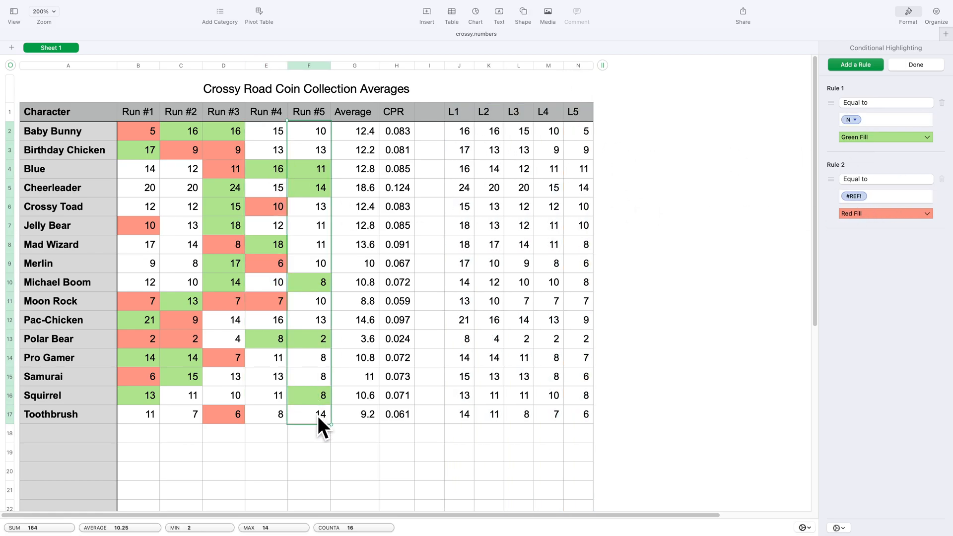
{"action": "left_click", "coordinate": [850, 119]}
{"action": "left_click", "coordinate": [461, 134]}
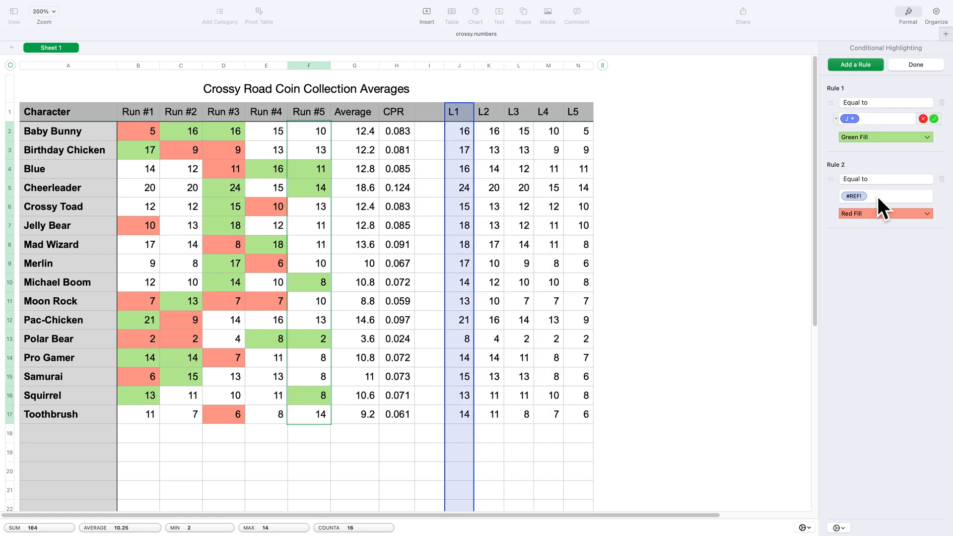
{"action": "left_click", "coordinate": [876, 198]}
{"action": "left_click", "coordinate": [582, 74]}
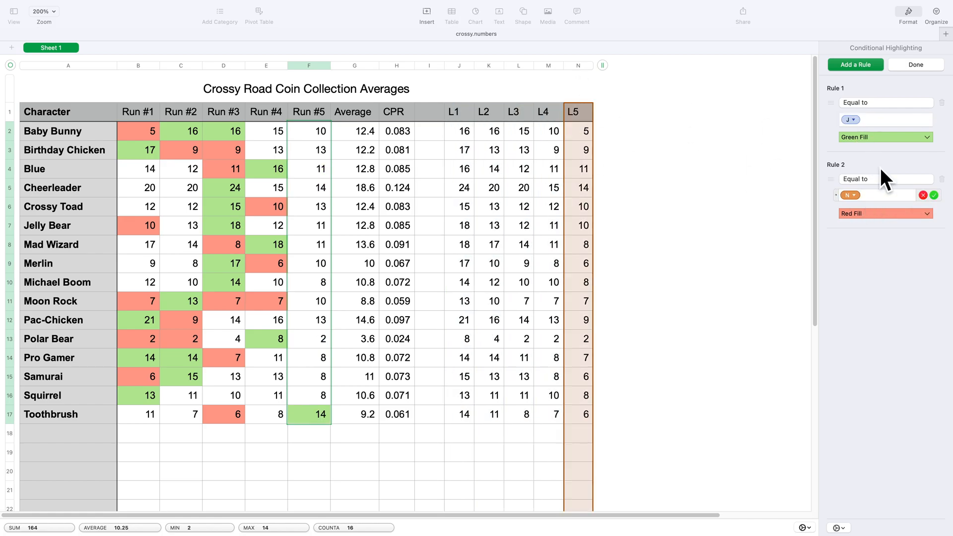
{"action": "key", "text": "Return"}
{"action": "left_click", "coordinate": [768, 418]}
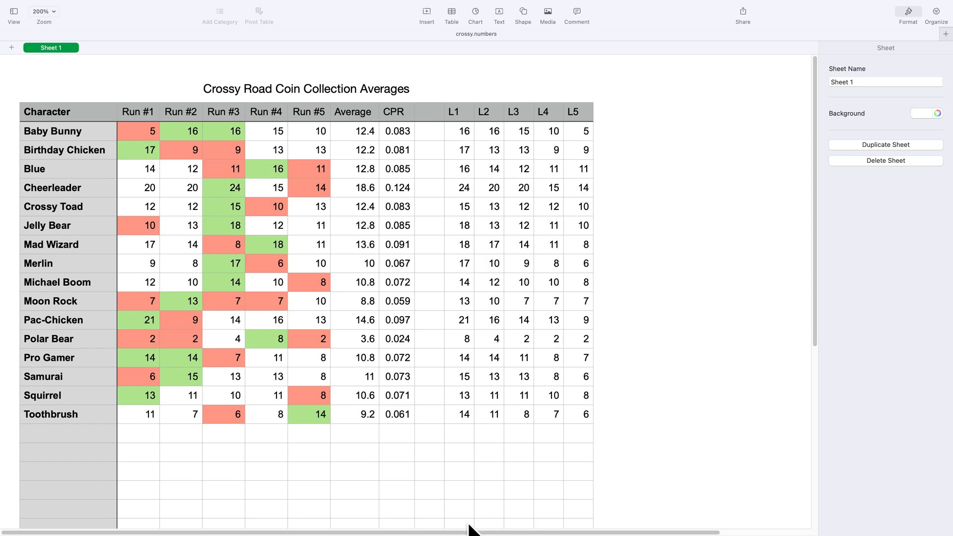
- Insert Sum formulas in B18:F18 to total each run's column, and check the formula under Run #5
{"action": "left_click_drag", "start_coordinate": [139, 440], "coordinate": [301, 437]}
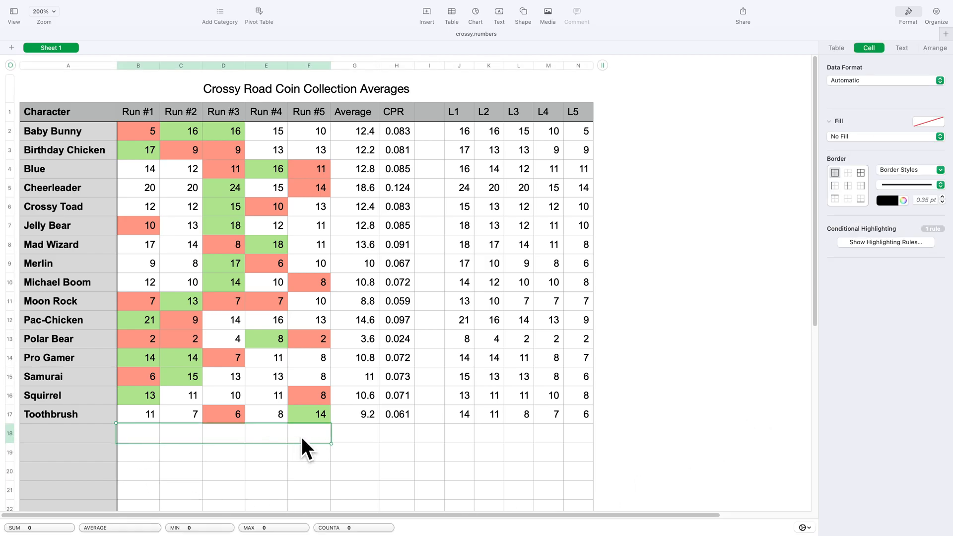
{"action": "left_click", "coordinate": [429, 12]}
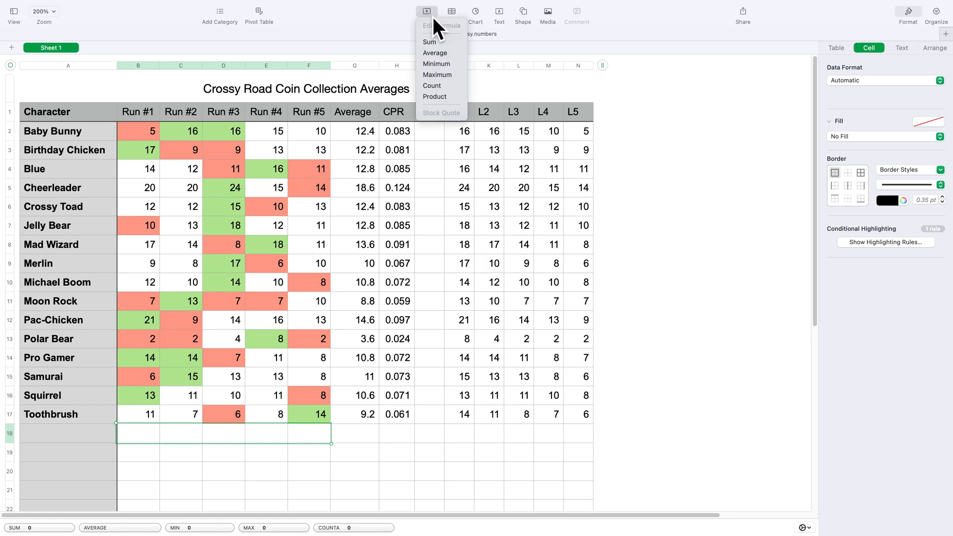
{"action": "left_click", "coordinate": [437, 45]}
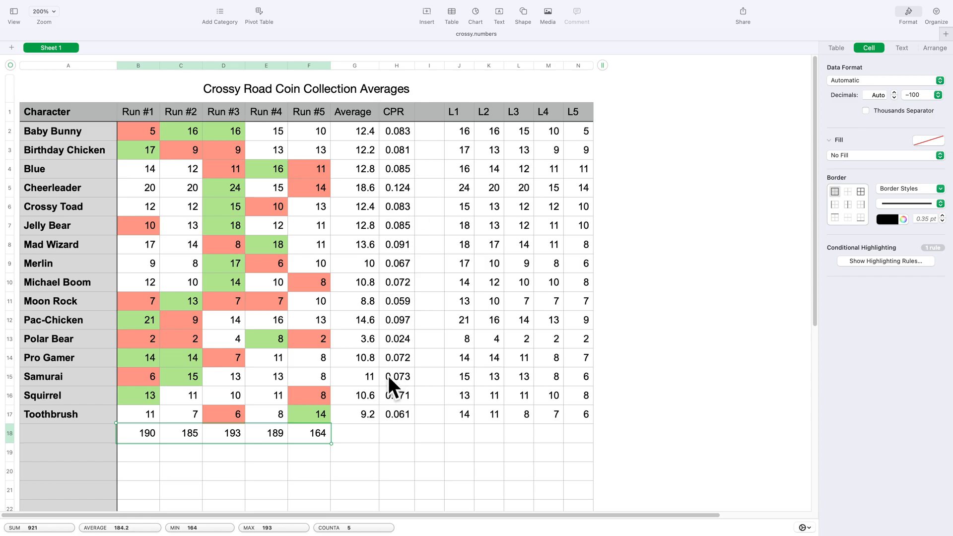
{"action": "left_click", "coordinate": [318, 458]}
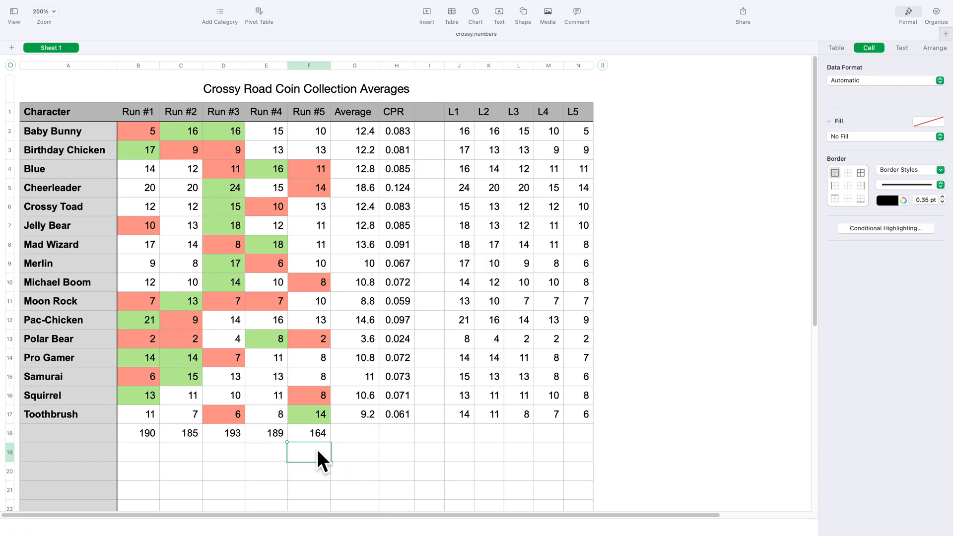
{"action": "key", "text": "Up"}
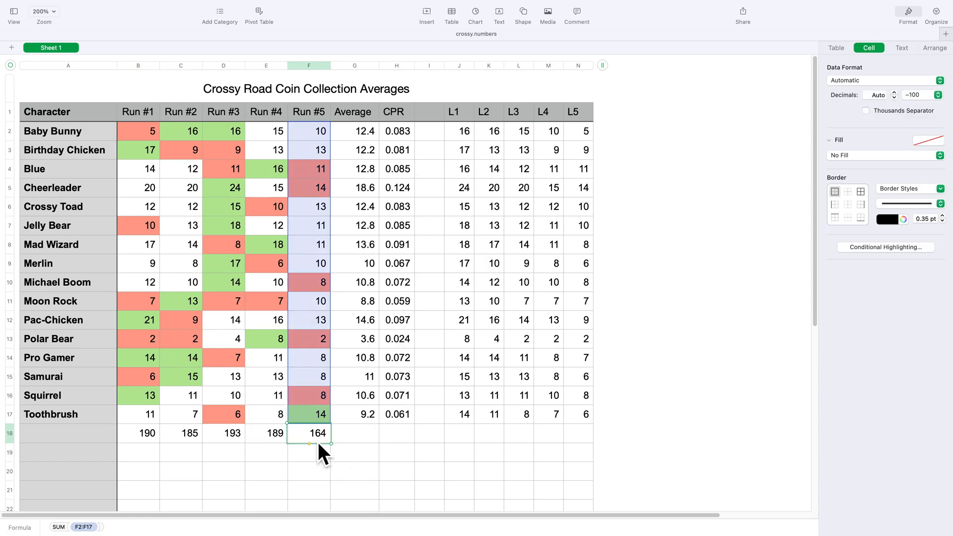
{"action": "key", "text": "Down"}
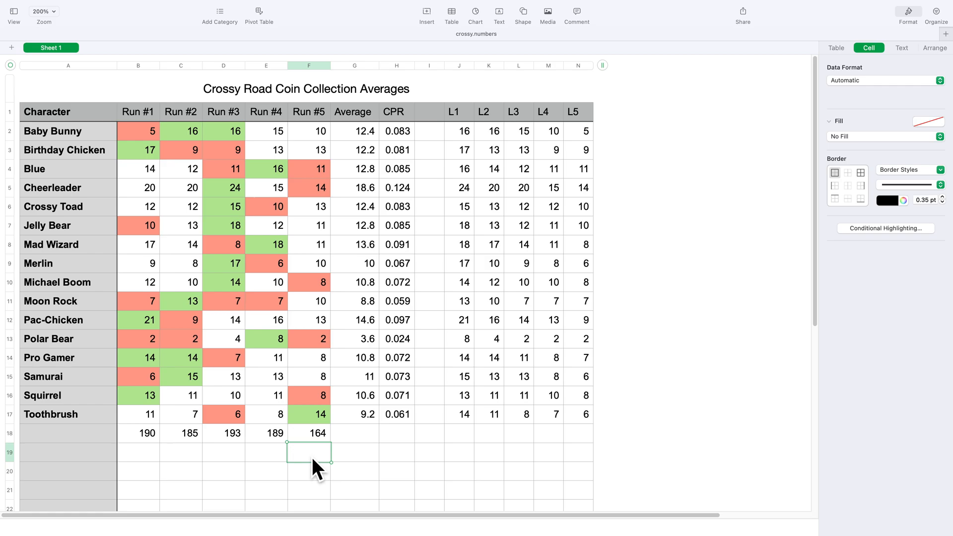
{"action": "left_click", "coordinate": [357, 457]}
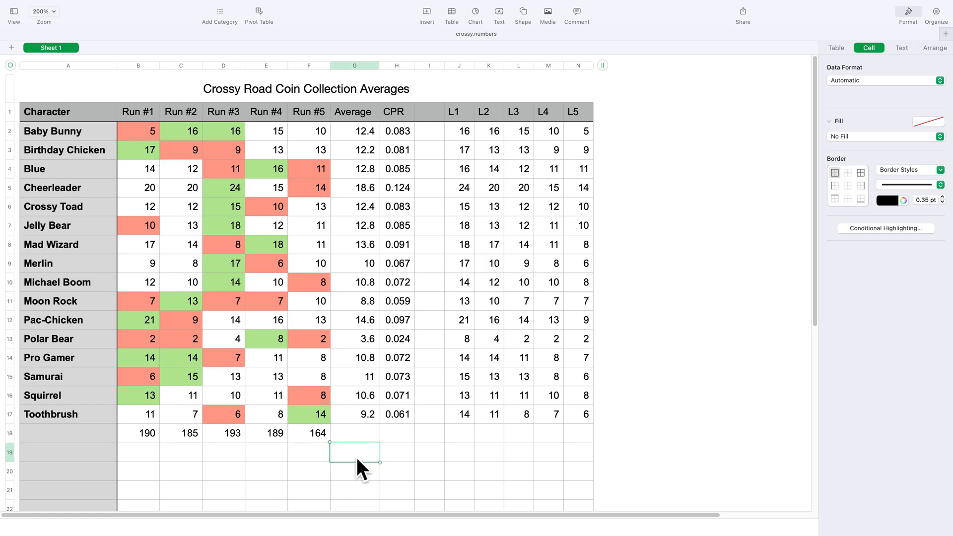